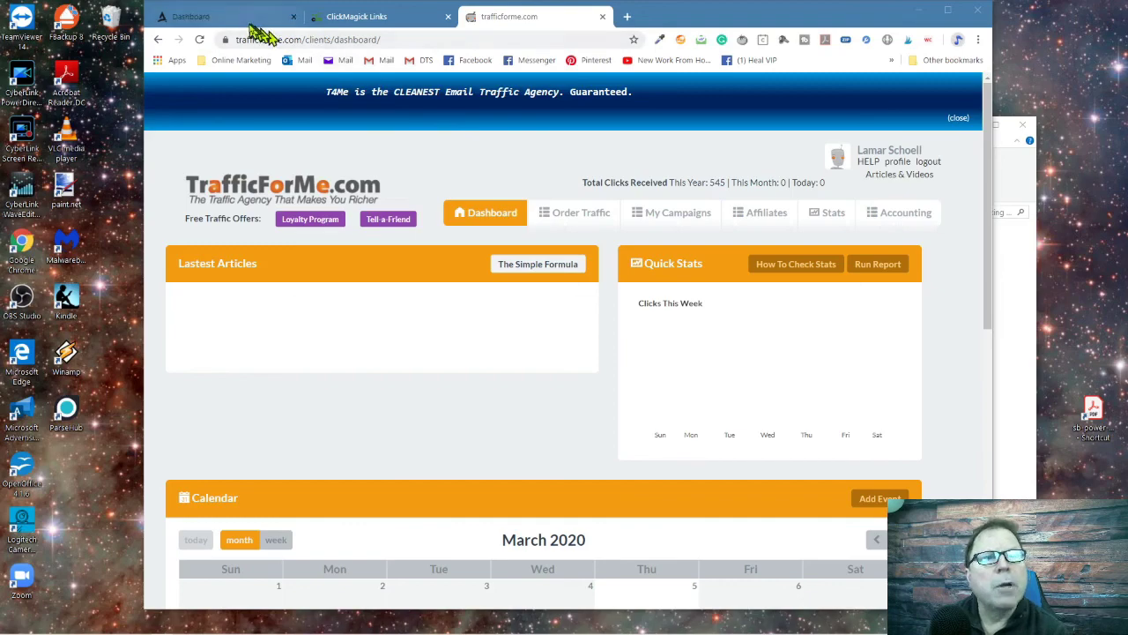
Switch to the Heal dashboard and look through the 7 Ways to Win and Bulletproof System capture page links.
{"action": "left_click", "coordinate": [244, 20]}
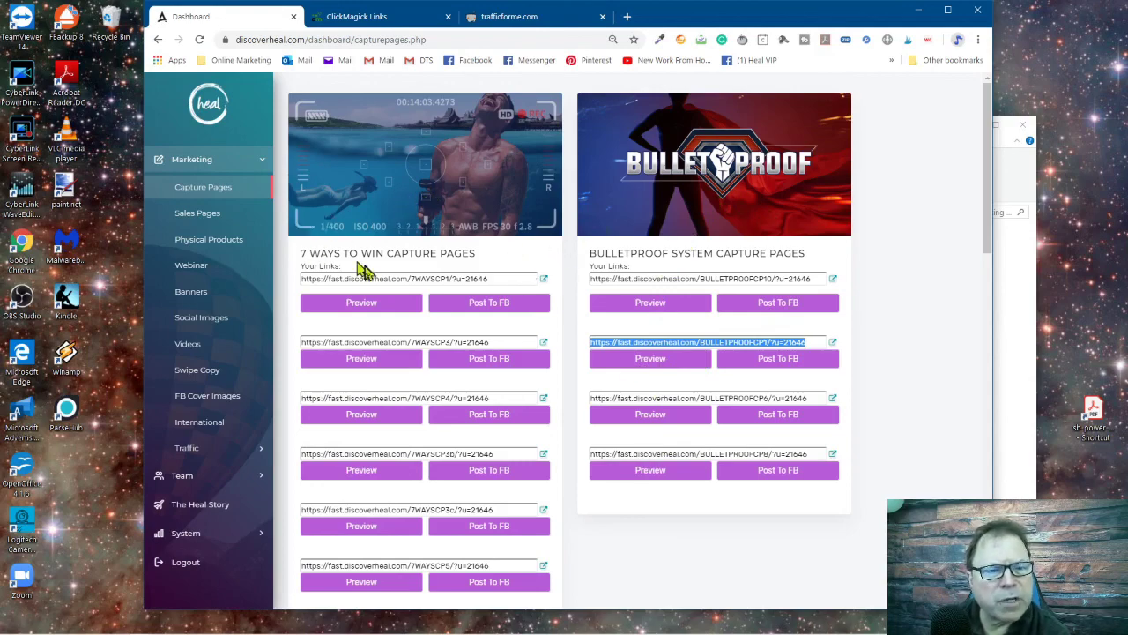
{"action": "scroll", "coordinate": [397, 377], "scroll_direction": "down", "scroll_amount": 5}
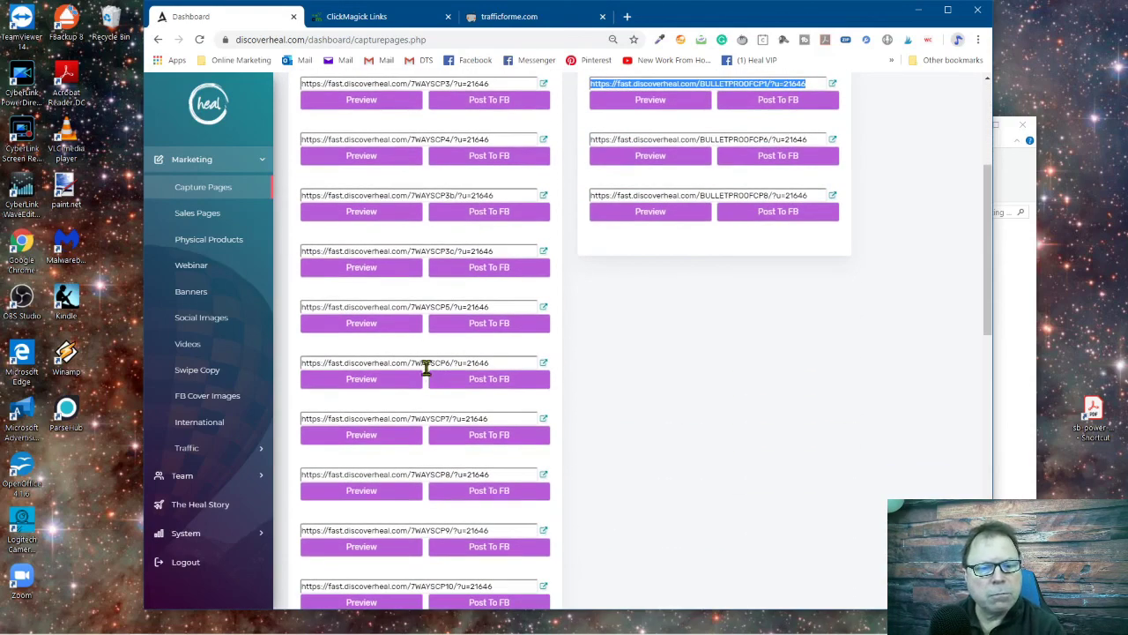
{"action": "scroll", "coordinate": [644, 373], "scroll_direction": "up", "scroll_amount": 3}
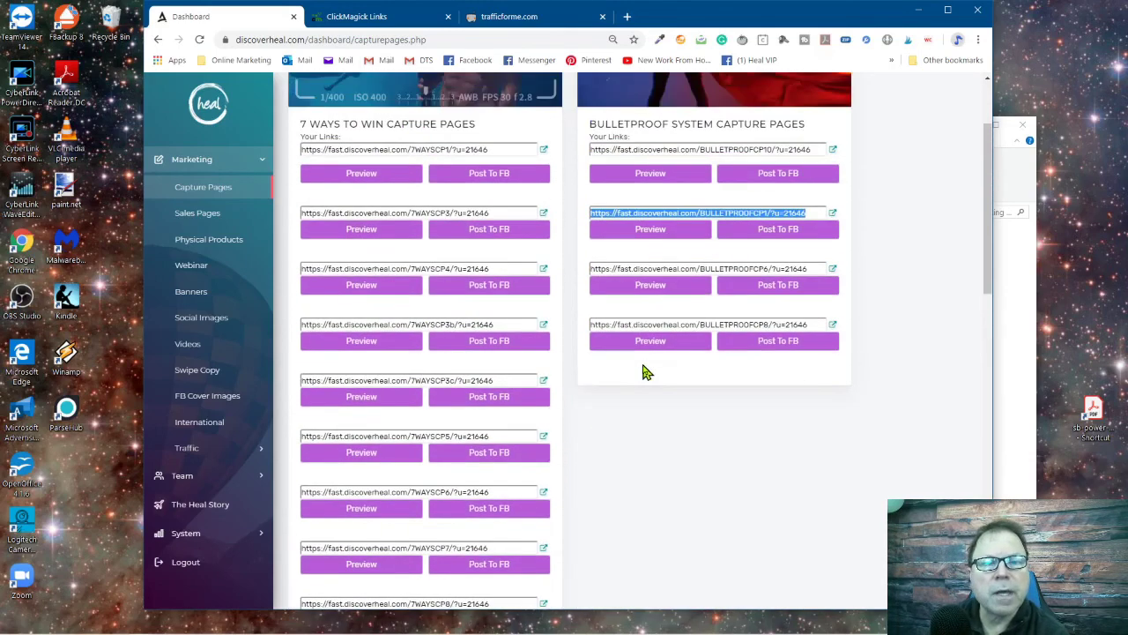
{"action": "scroll", "coordinate": [774, 353], "scroll_direction": "up", "scroll_amount": 2}
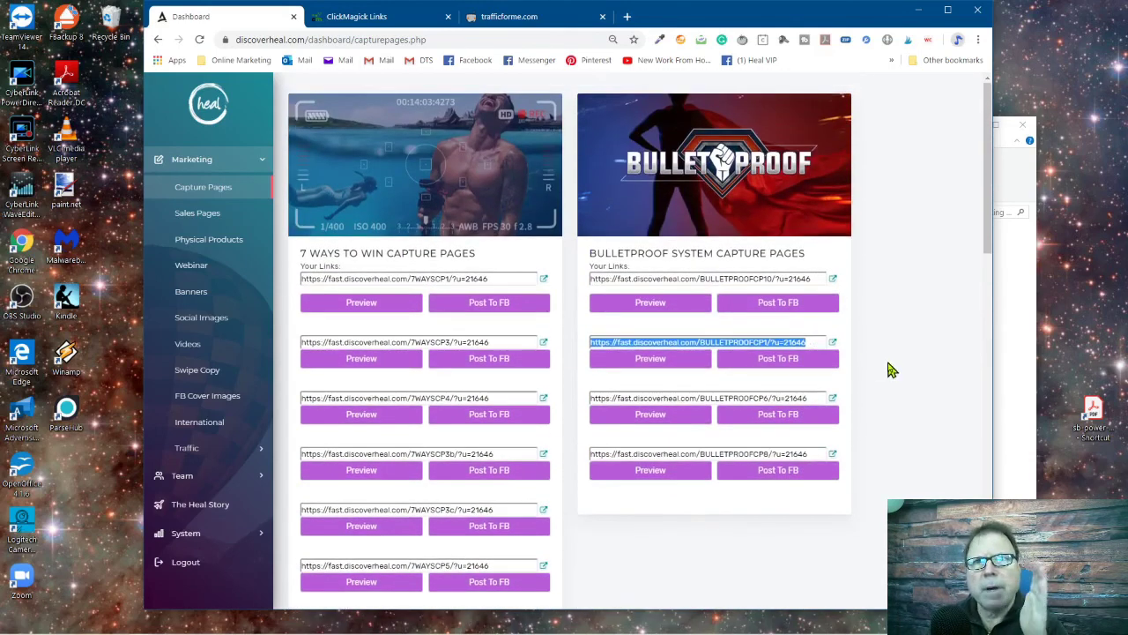
Preview the BULLETPROOFCP10 and BULLETPROOFCP1 capture pages, closing each preview to return to the link list.
{"action": "left_click", "coordinate": [653, 304]}
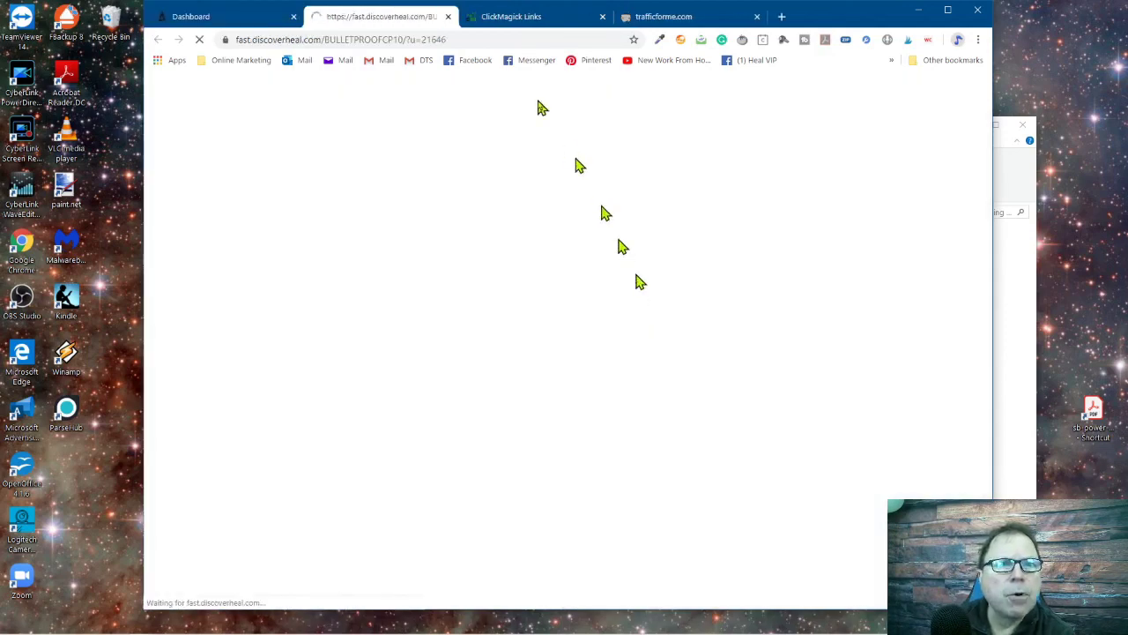
{"action": "left_click", "coordinate": [448, 16]}
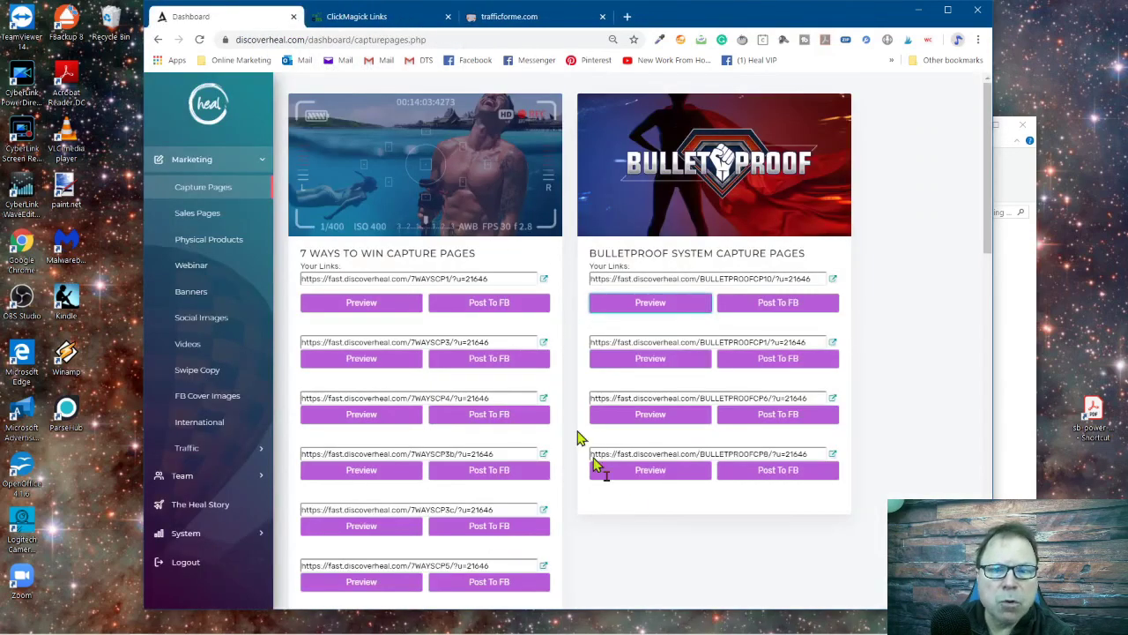
{"action": "left_click", "coordinate": [644, 369]}
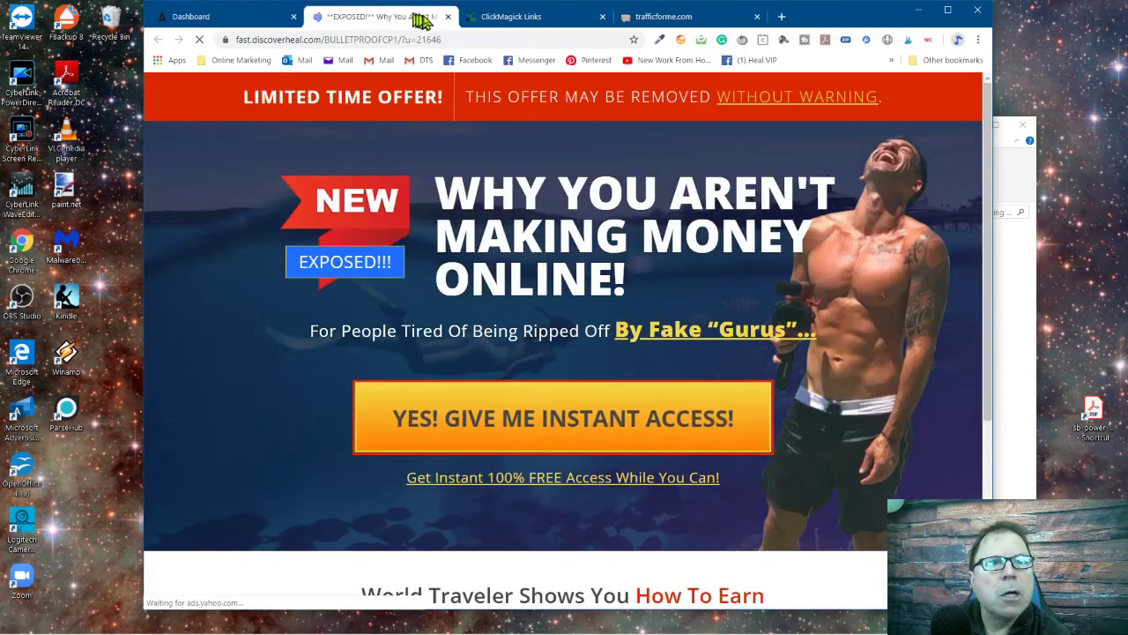
{"action": "left_click", "coordinate": [446, 19]}
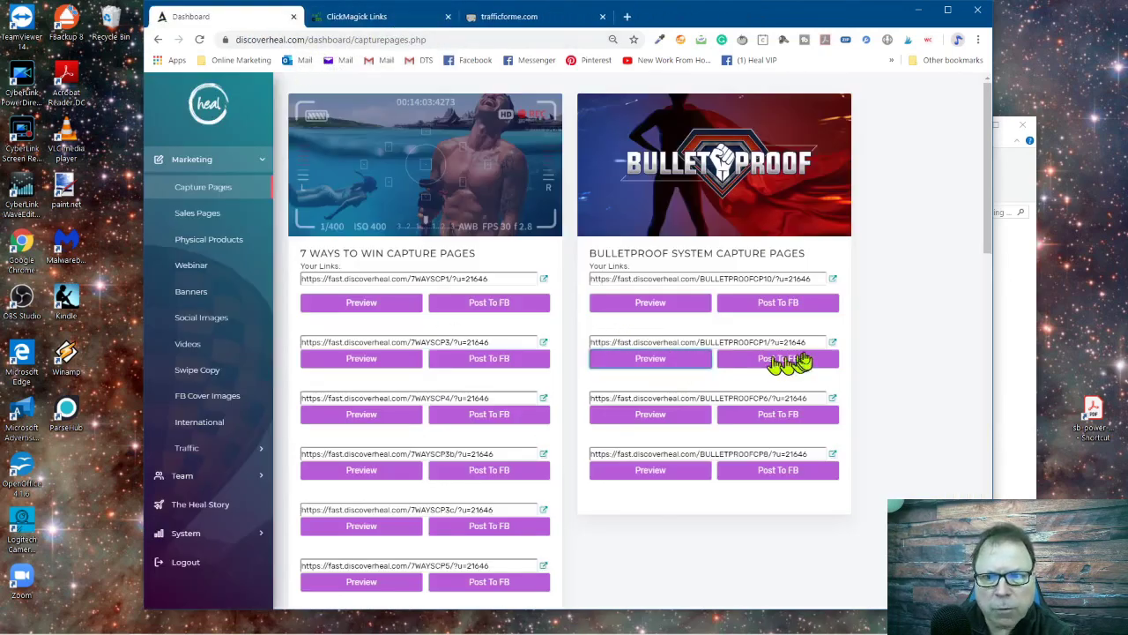
Copy the full BULLETPROOFCP1 capture page link from the Bulletproof System list.
{"action": "triple_click", "coordinate": [768, 335]}
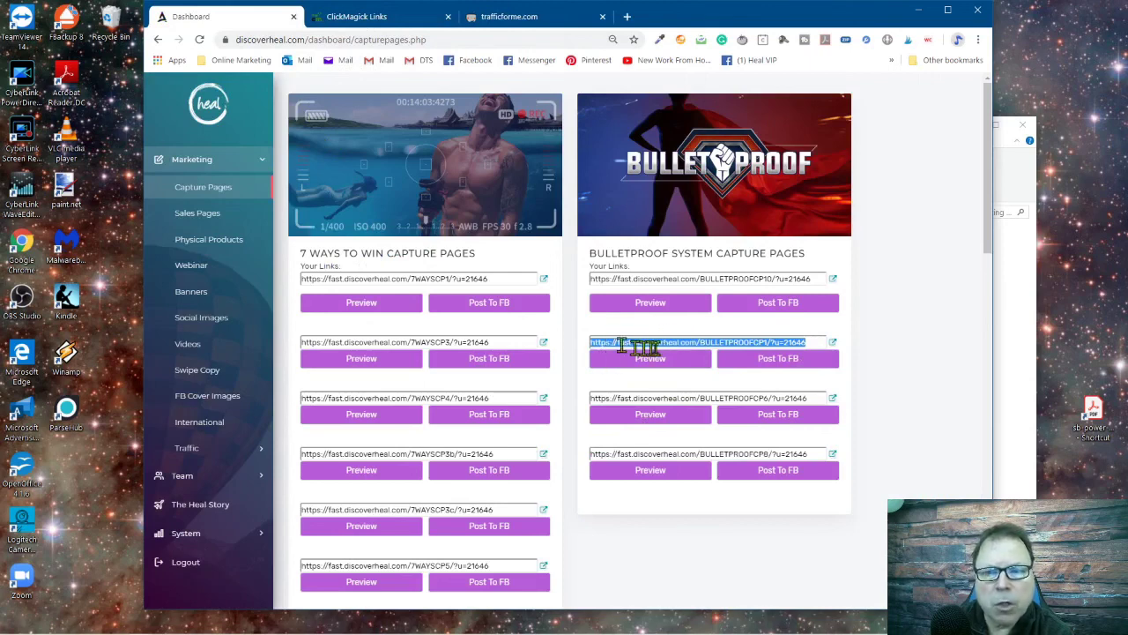
{"action": "right_click", "coordinate": [677, 343]}
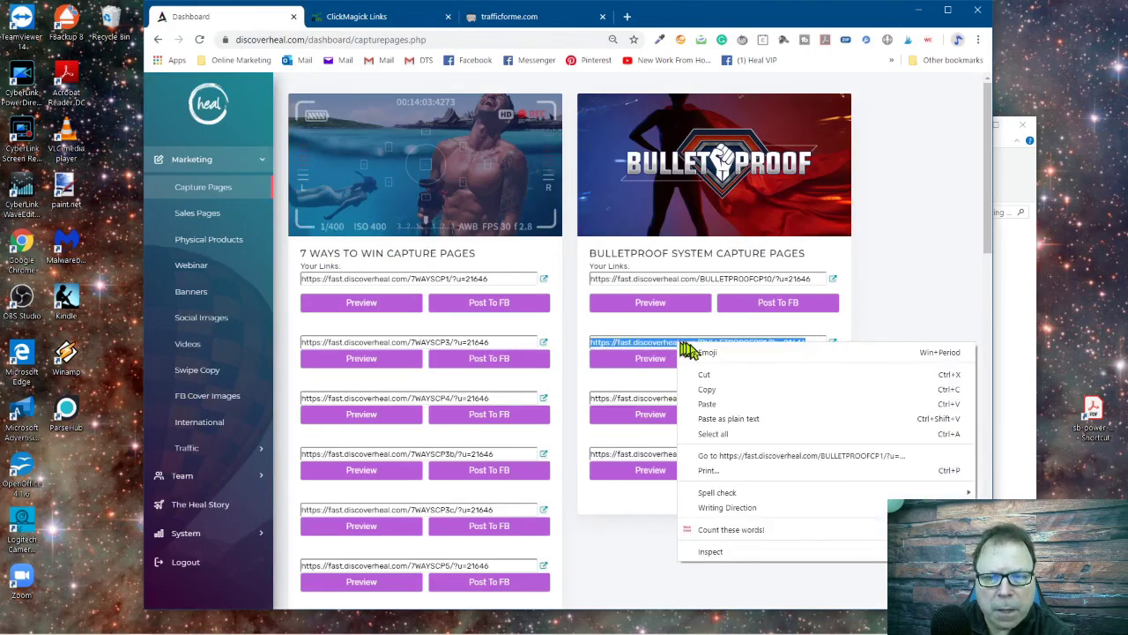
{"action": "left_click", "coordinate": [705, 382]}
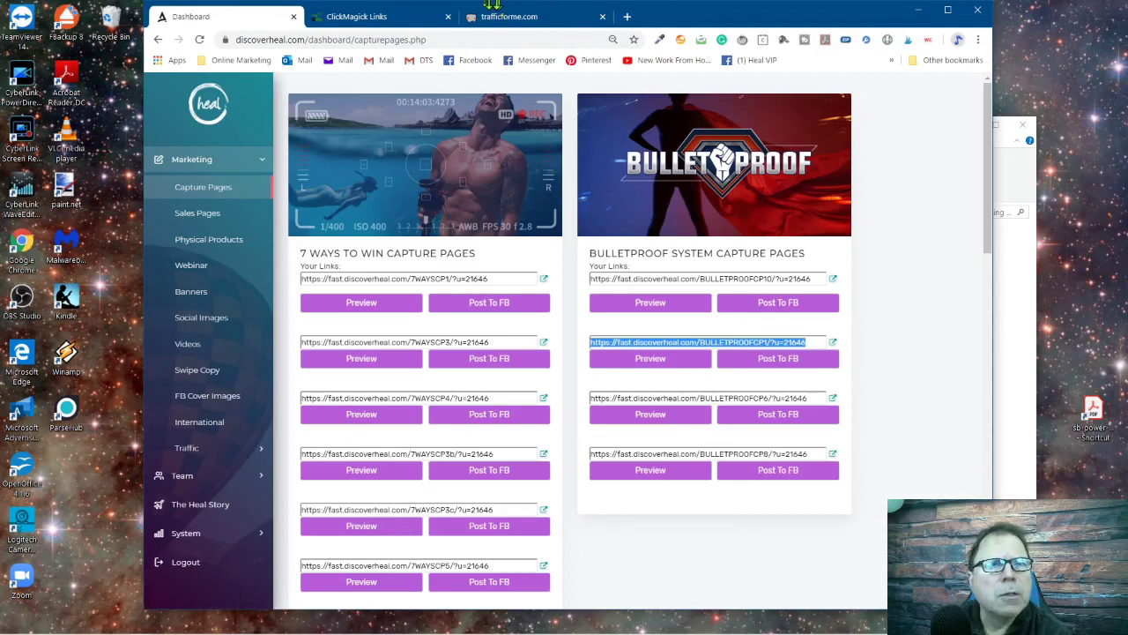
Switch to ClickMagick and examine the click and action statistics of the paid traffic tracking links.
{"action": "left_click", "coordinate": [384, 21]}
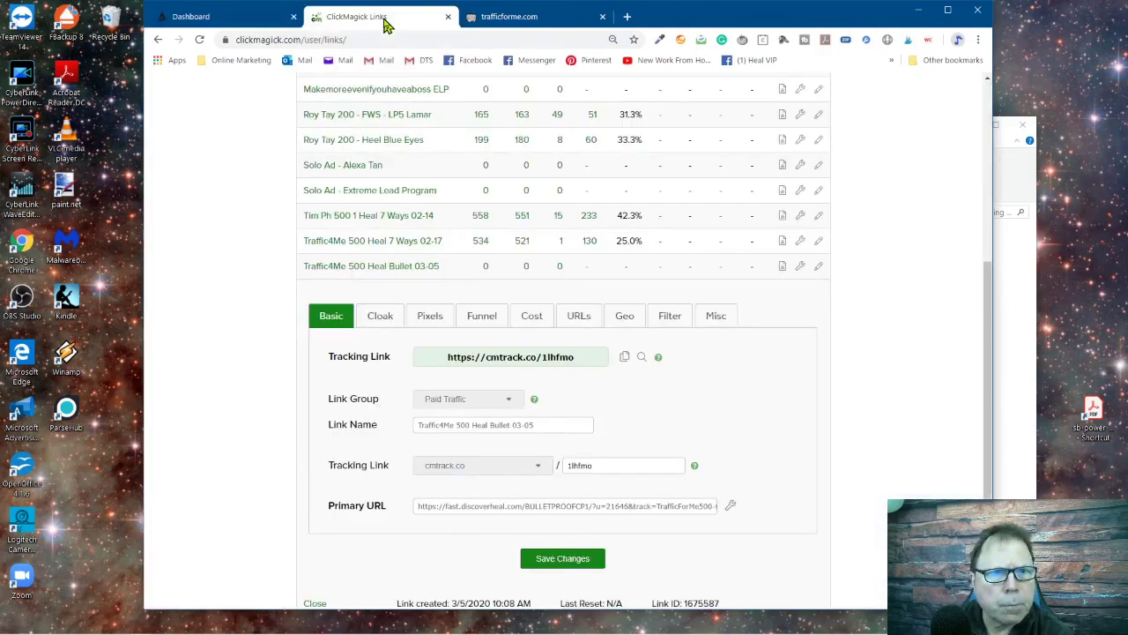
{"action": "left_click", "coordinate": [260, 21]}
{"action": "left_click", "coordinate": [368, 23]}
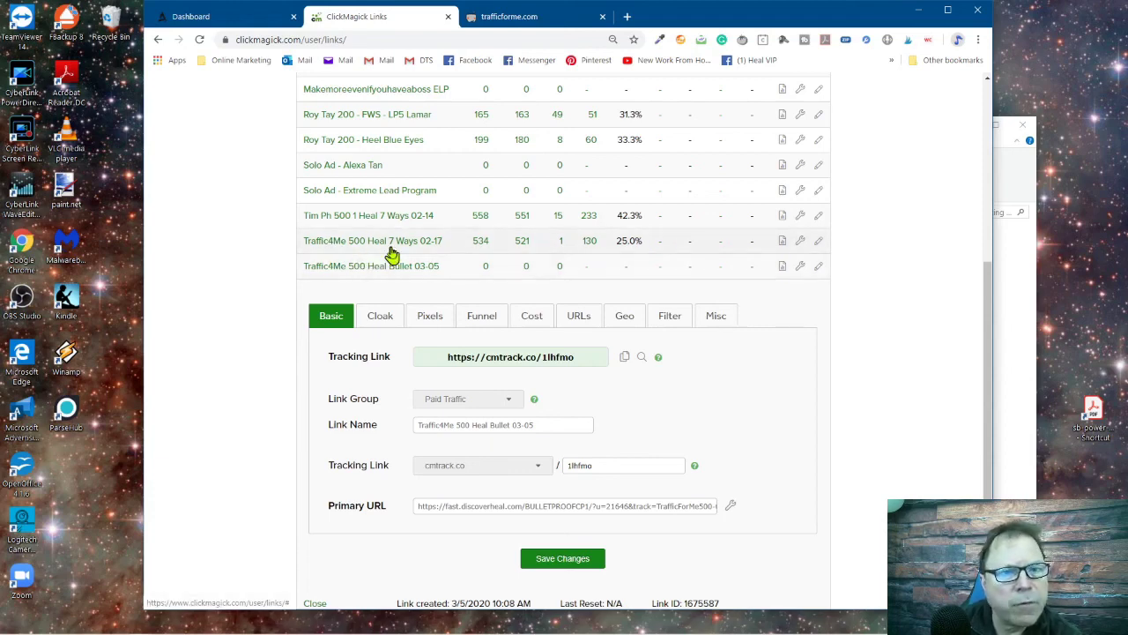
{"action": "mouse_move", "coordinate": [392, 253]}
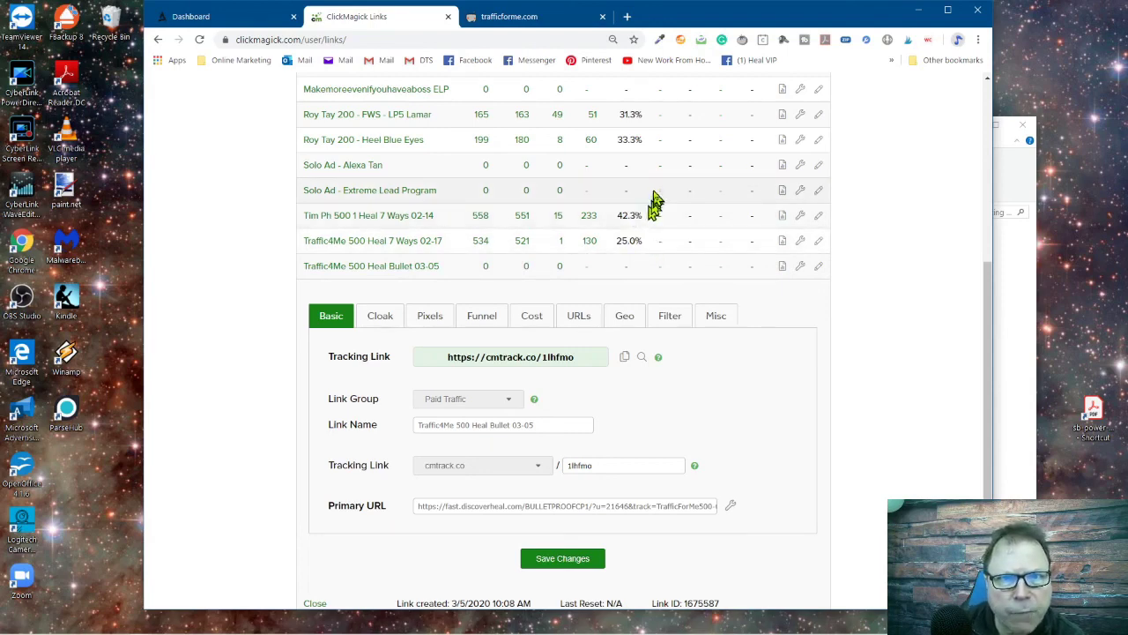
{"action": "scroll", "coordinate": [655, 202], "scroll_direction": "up", "scroll_amount": 3}
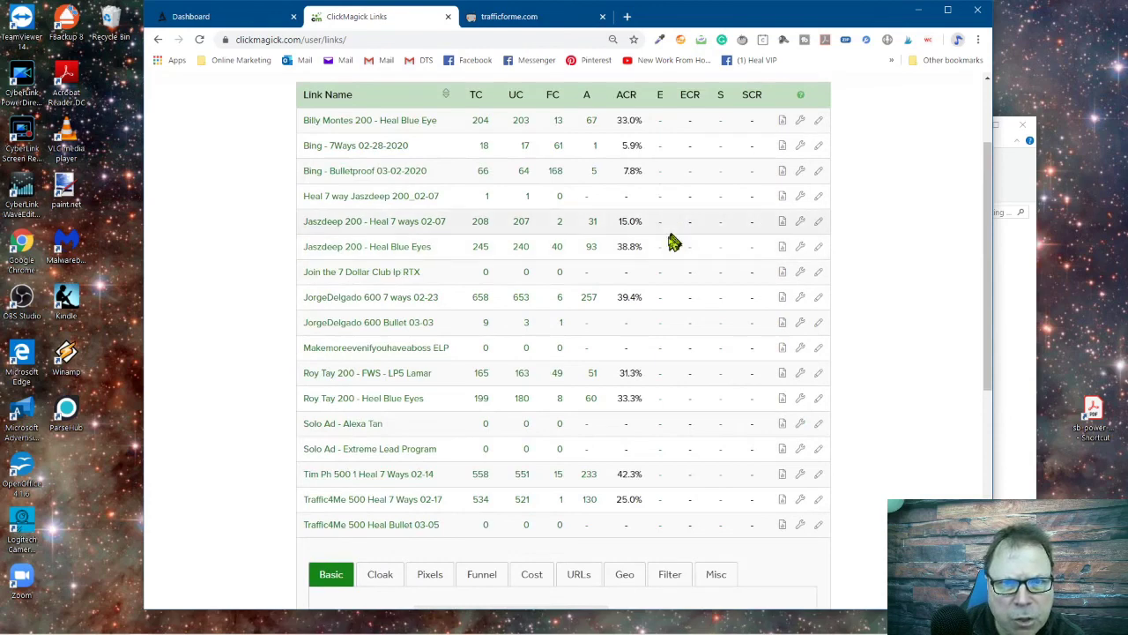
{"action": "scroll", "coordinate": [662, 262], "scroll_direction": "down", "scroll_amount": 2}
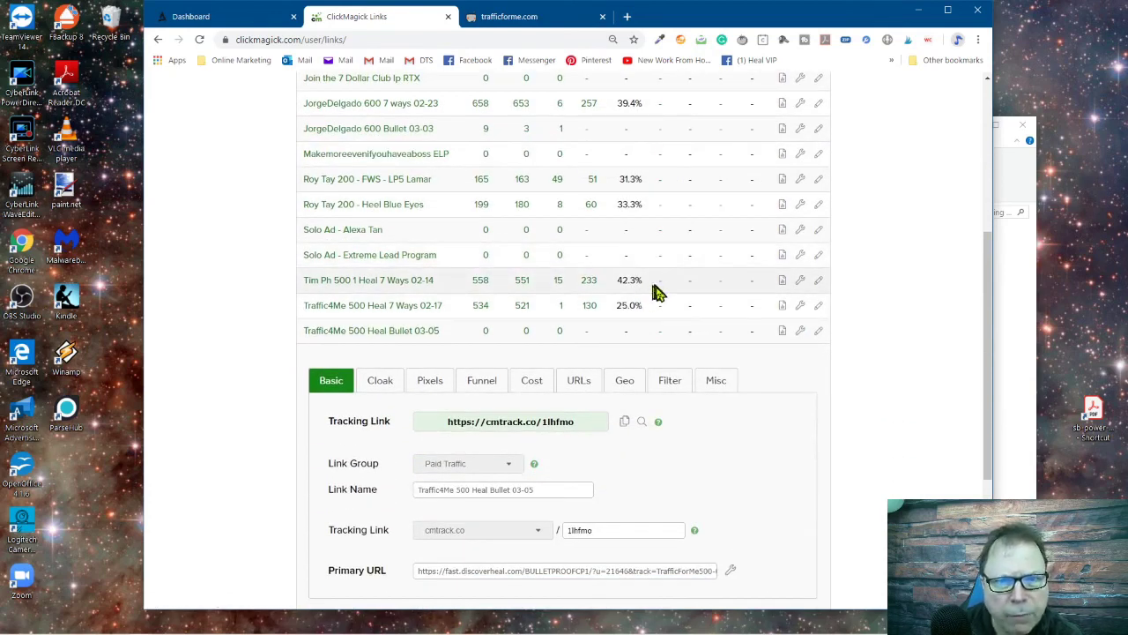
{"action": "scroll", "coordinate": [650, 322], "scroll_direction": "down", "scroll_amount": 2}
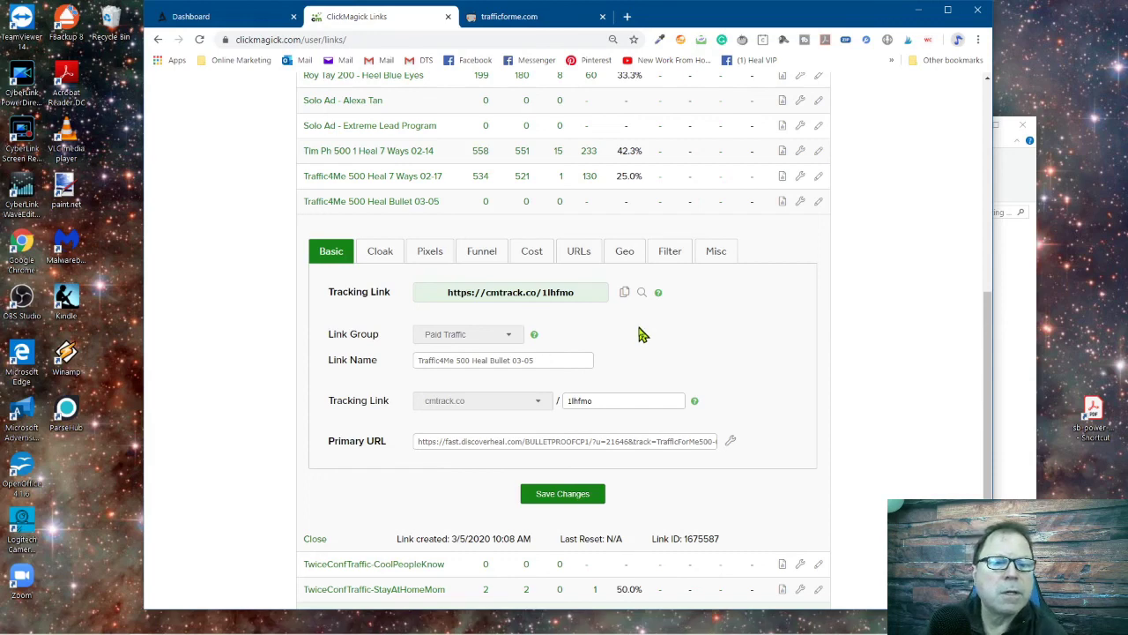
{"action": "scroll", "coordinate": [642, 334], "scroll_direction": "down", "scroll_amount": 2}
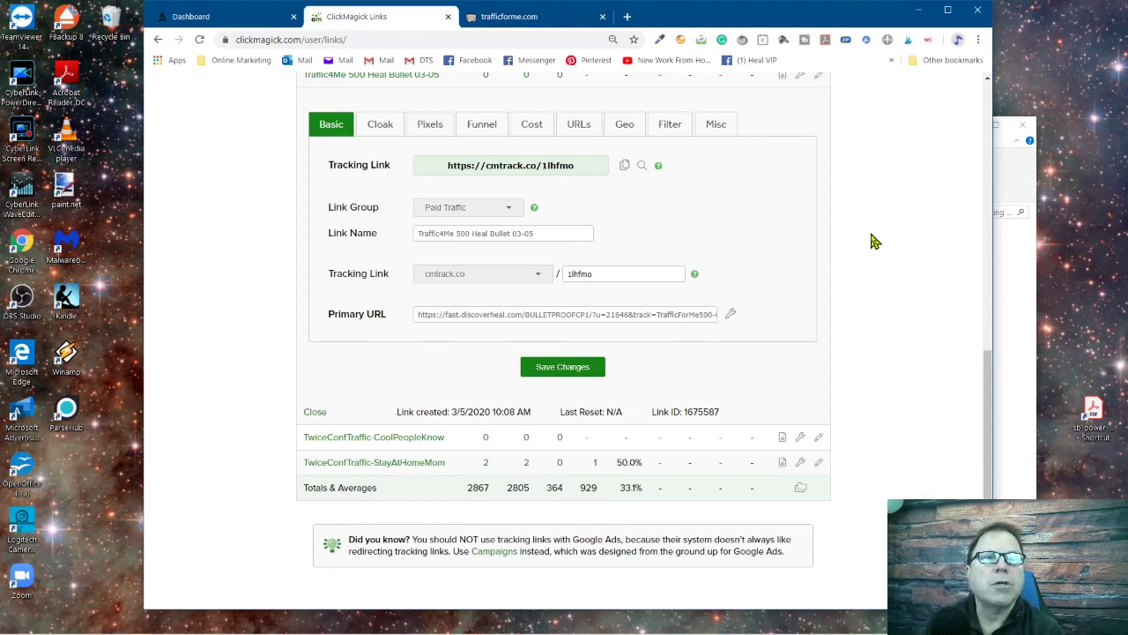
Check the primary URL and tracking link of the "Traffic4Me 500 Heal Bullet 03-05" link by highlighting each address.
{"action": "scroll", "coordinate": [873, 242], "scroll_direction": "up", "scroll_amount": 1}
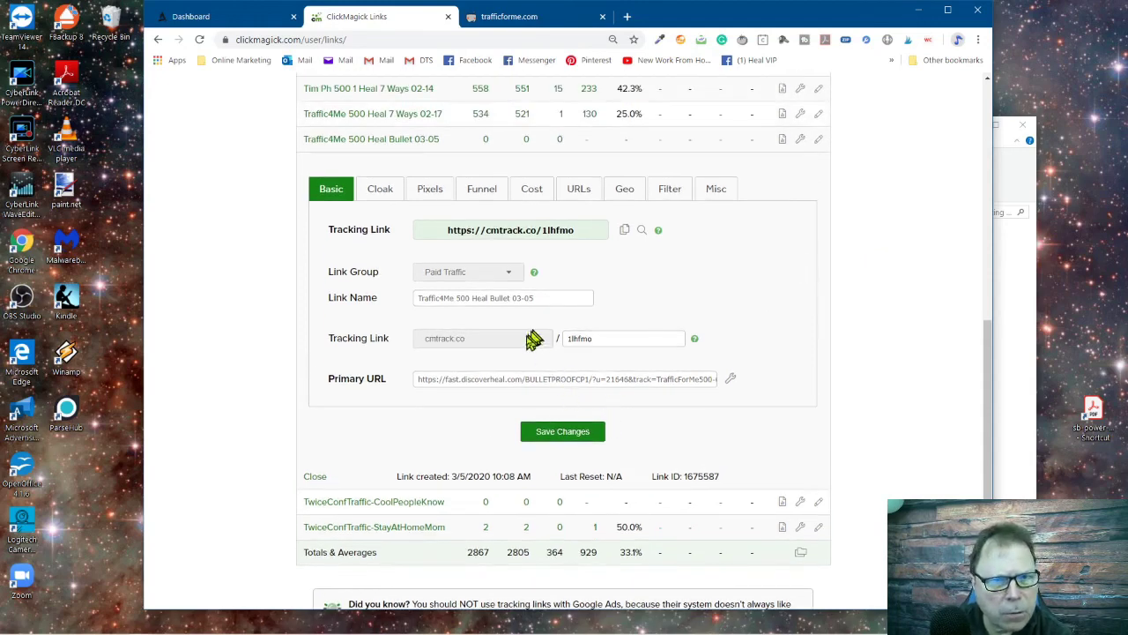
{"action": "left_click_drag", "start_coordinate": [417, 379], "coordinate": [713, 401]}
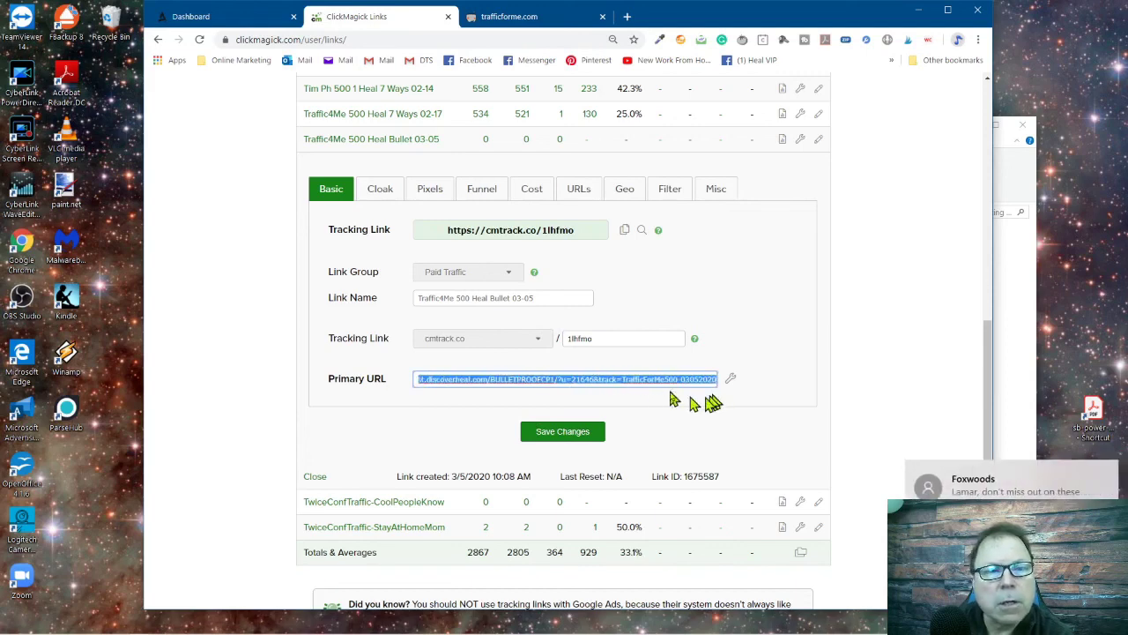
{"action": "left_click_drag", "start_coordinate": [586, 231], "coordinate": [421, 234]}
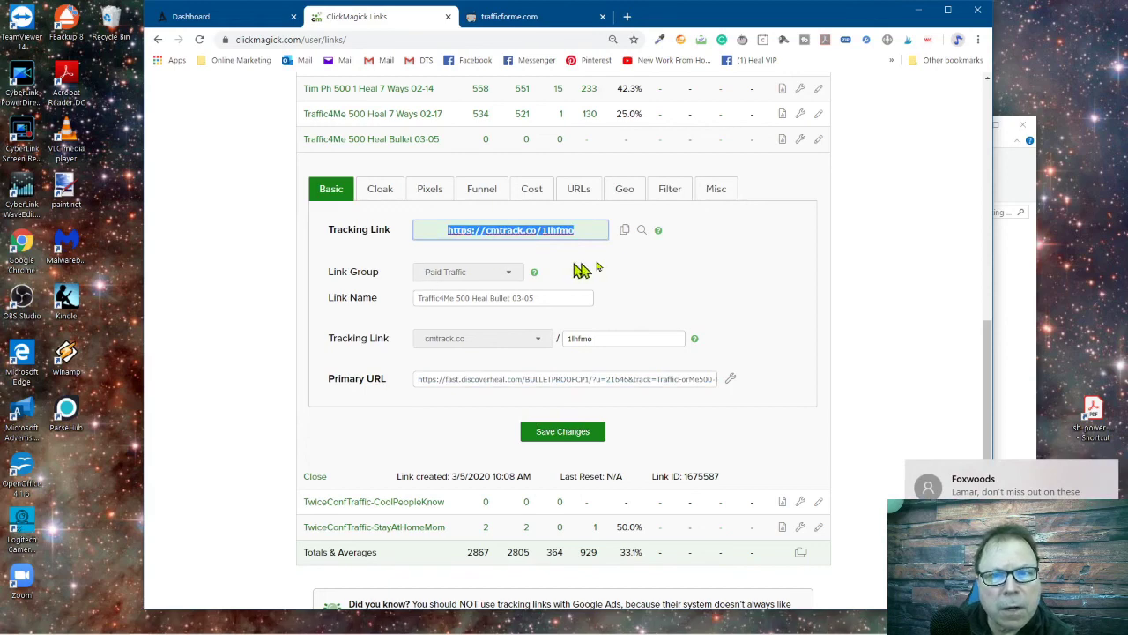
Test the Heal Bullet 03-05 tracking link, view the landing page's opt-in form, and close both without submitting.
{"action": "left_click", "coordinate": [642, 235]}
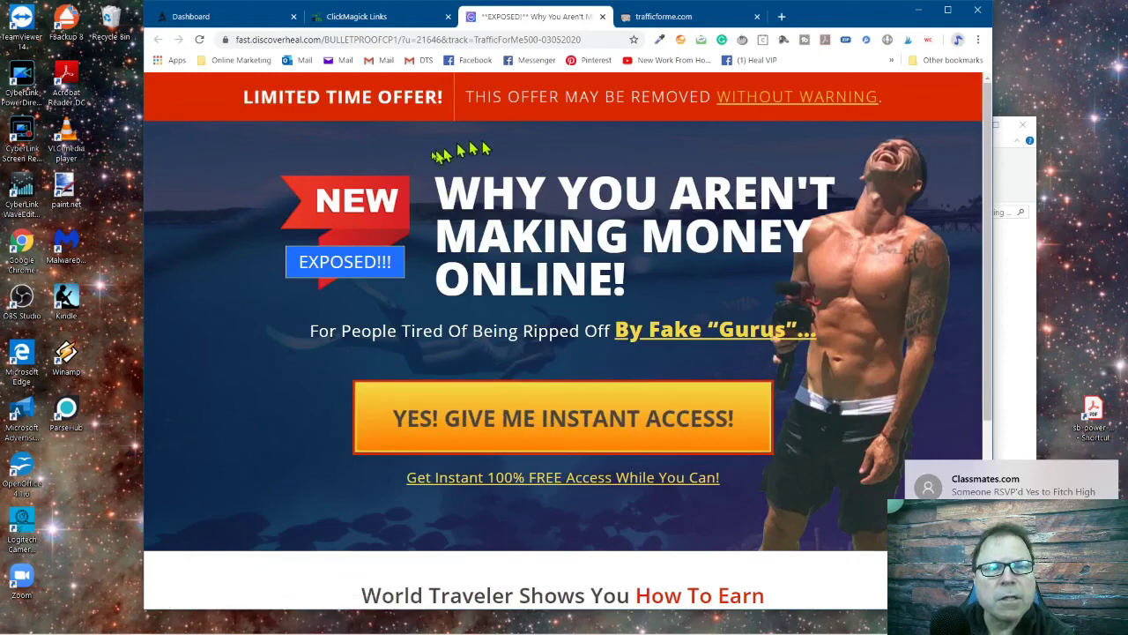
{"action": "left_click", "coordinate": [534, 432]}
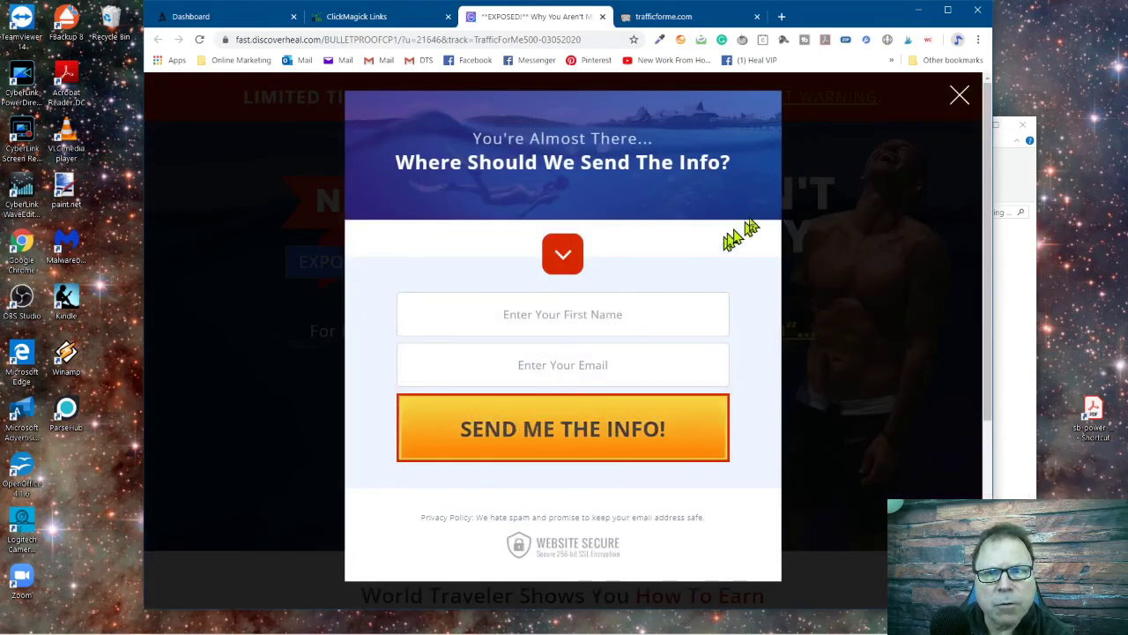
{"action": "left_click", "coordinate": [959, 95]}
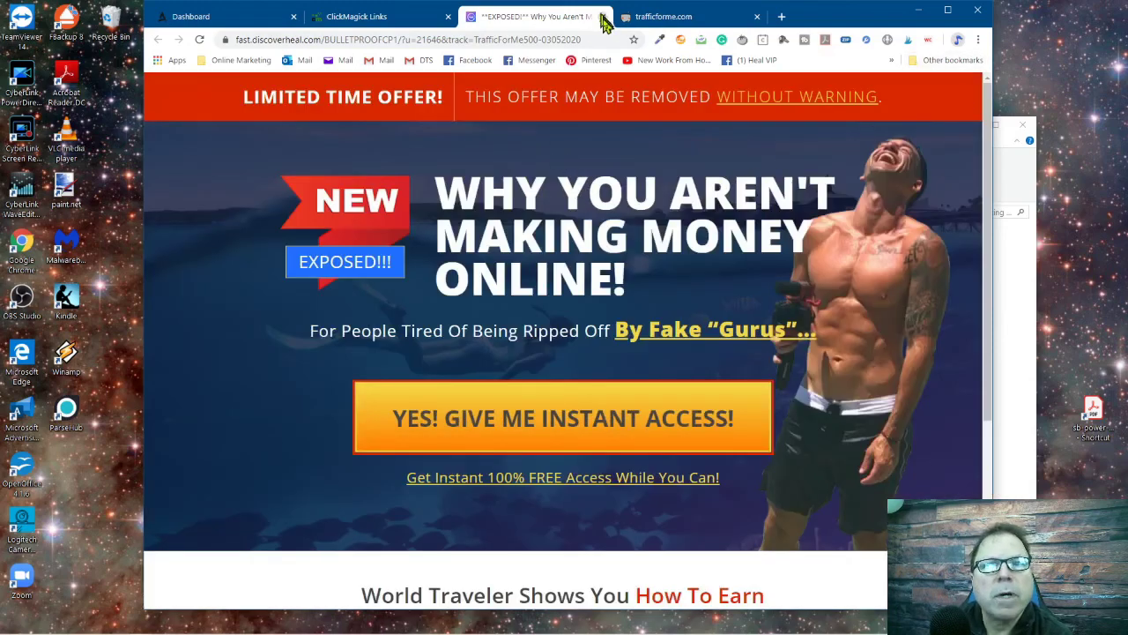
{"action": "left_click", "coordinate": [603, 17]}
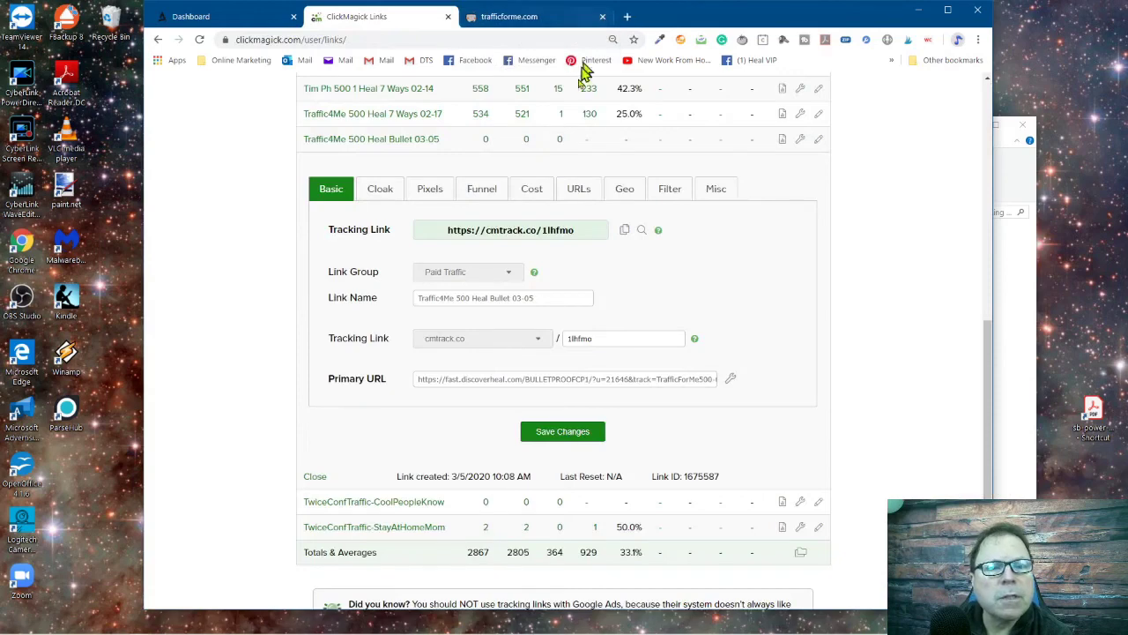
Switch to TrafficForMe and start a new traffic order with "Mobile Traffic via SMS Texts" as the traffic type.
{"action": "left_click", "coordinate": [518, 24]}
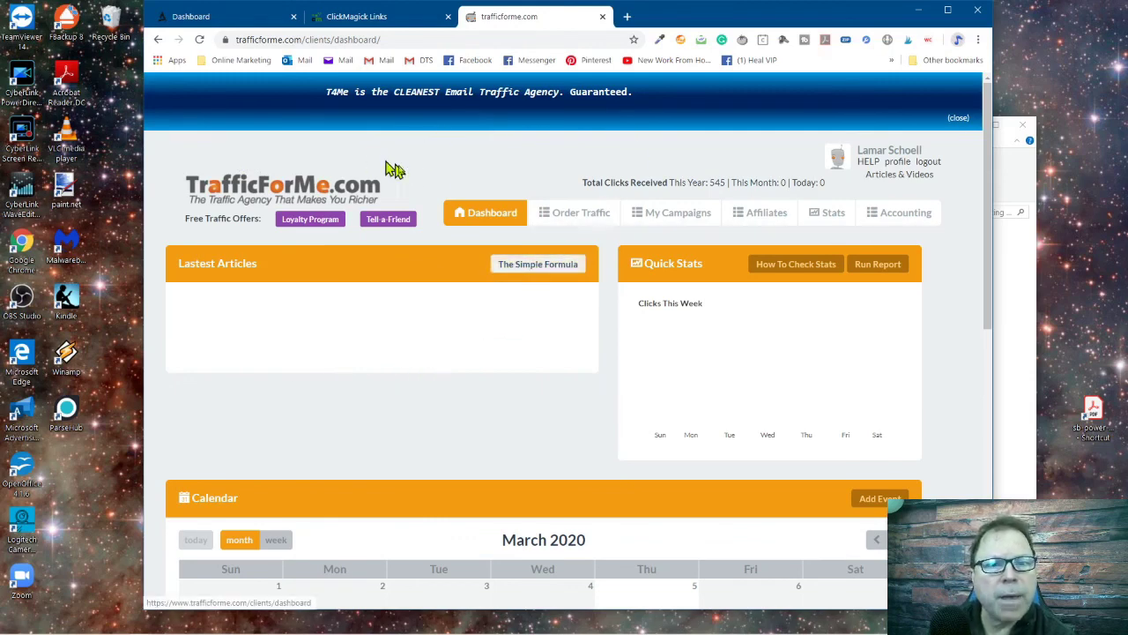
{"action": "left_click", "coordinate": [586, 217]}
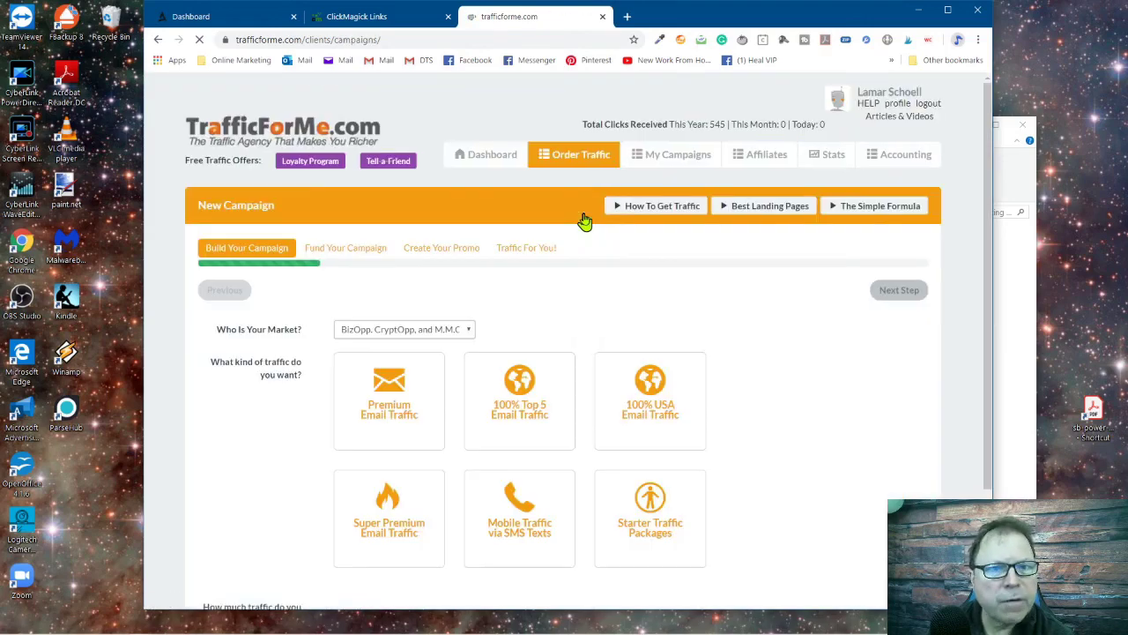
{"action": "scroll", "coordinate": [571, 264], "scroll_direction": "down", "scroll_amount": 2}
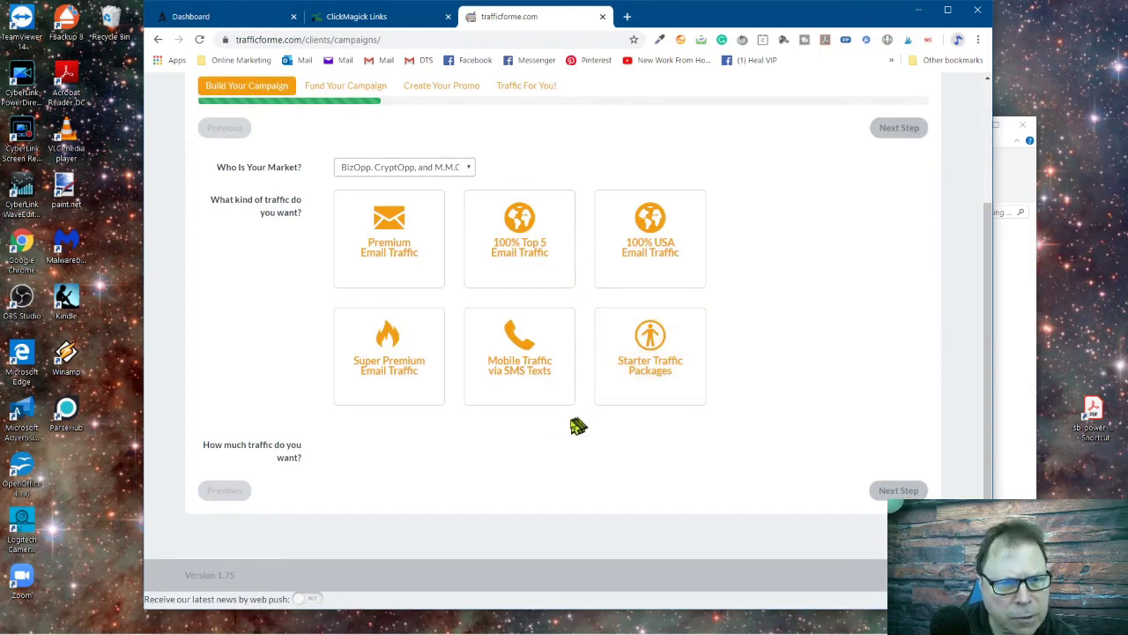
{"action": "mouse_move", "coordinate": [536, 406]}
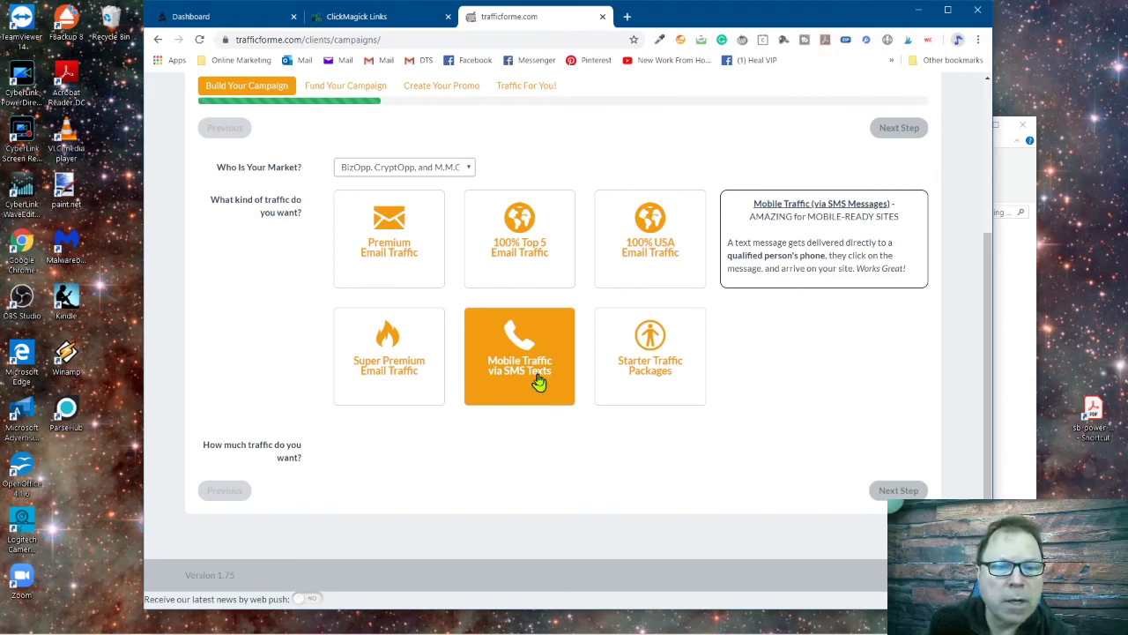
{"action": "left_click", "coordinate": [538, 385]}
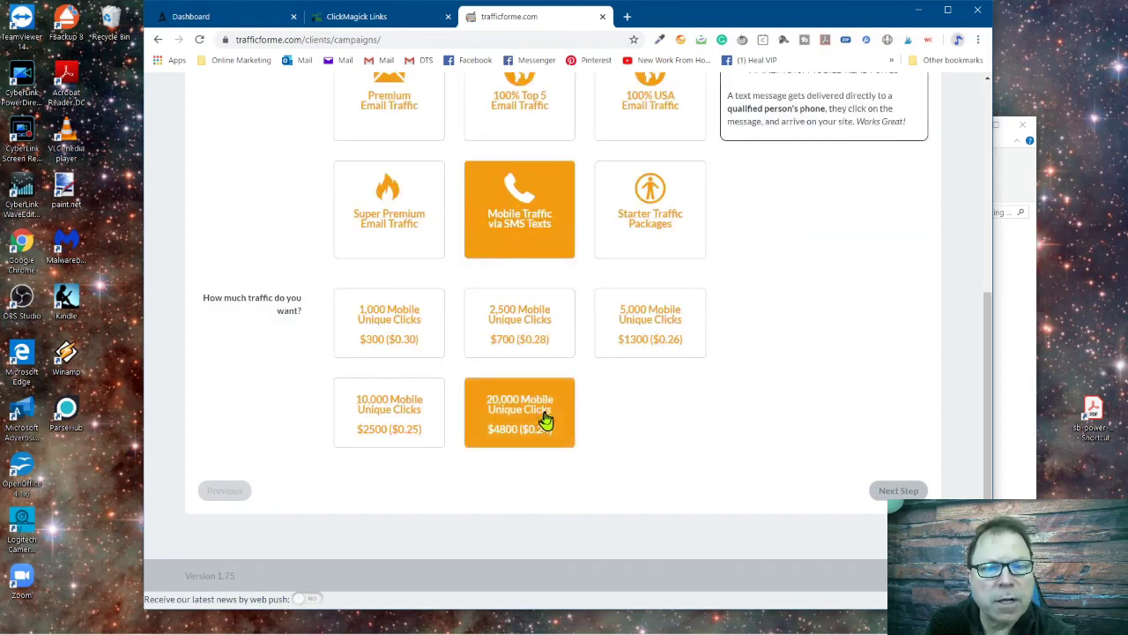
Choose the 1,000 Mobile Unique Clicks package at $300 ($0.30 per click) for the new campaign.
{"action": "scroll", "coordinate": [647, 411], "scroll_direction": "up", "scroll_amount": 2}
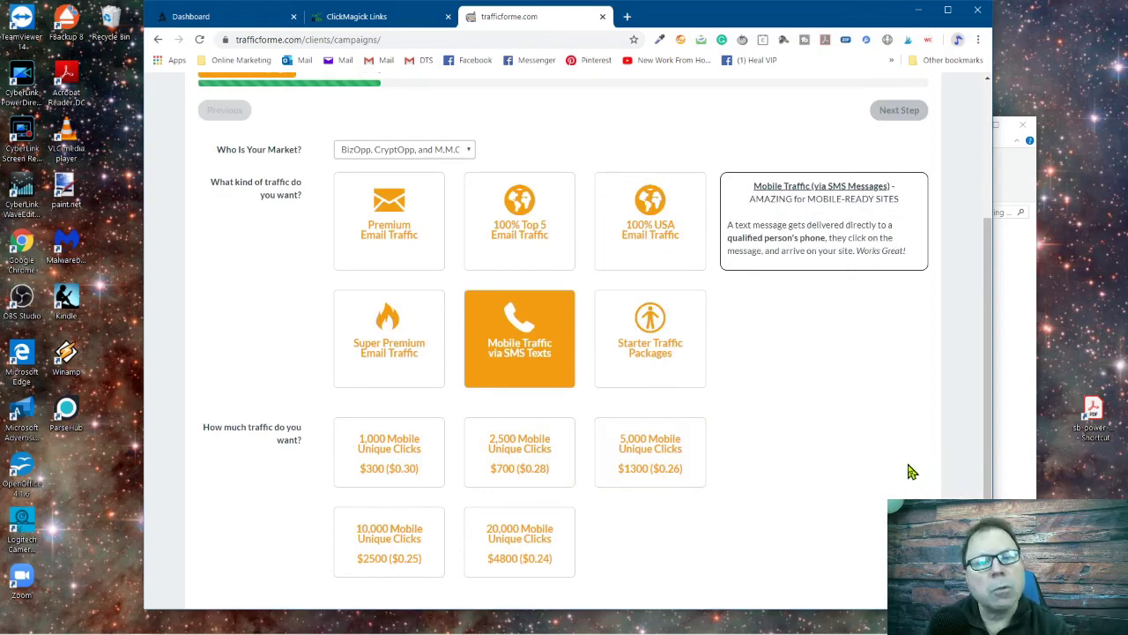
{"action": "scroll", "coordinate": [912, 471], "scroll_direction": "down", "scroll_amount": 3}
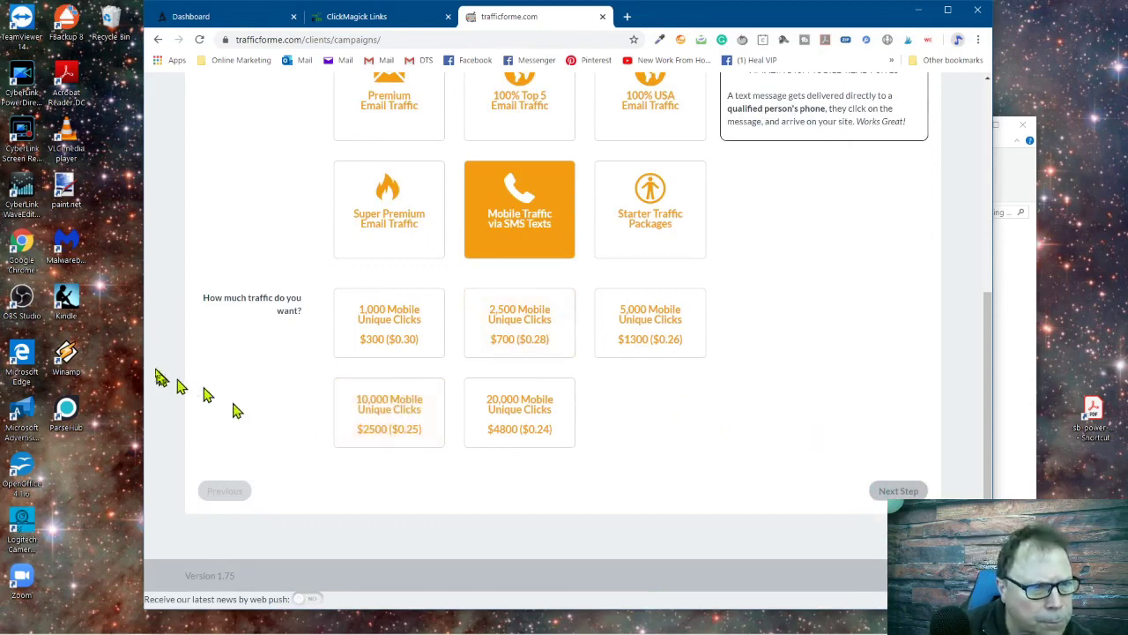
{"action": "left_click", "coordinate": [339, 349]}
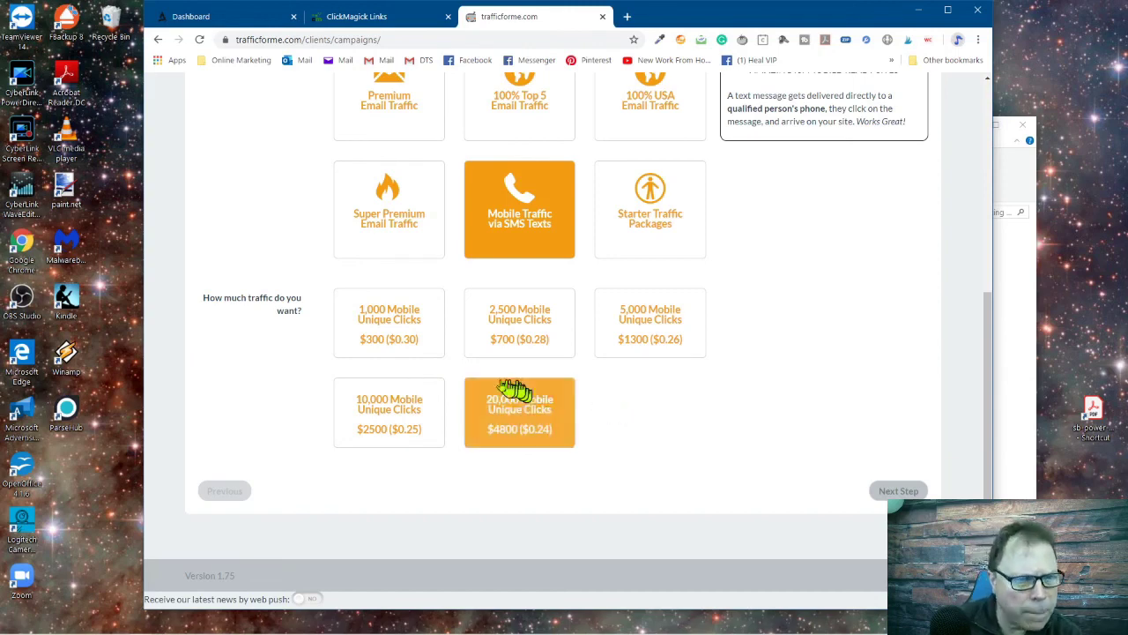
{"action": "left_click", "coordinate": [389, 353]}
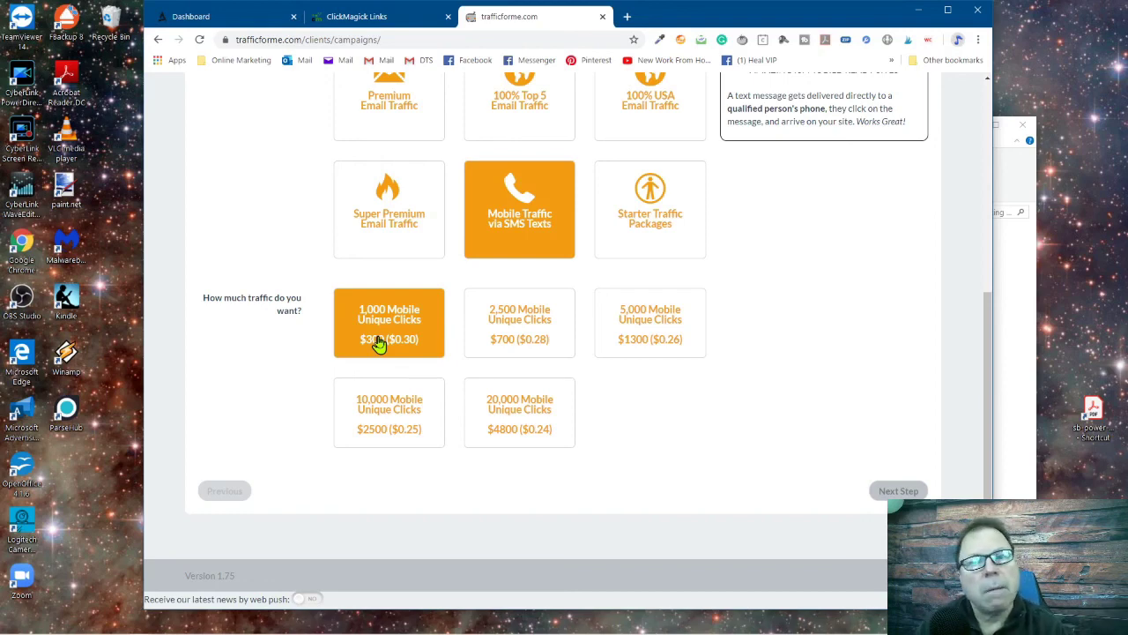
{"action": "left_click", "coordinate": [377, 344]}
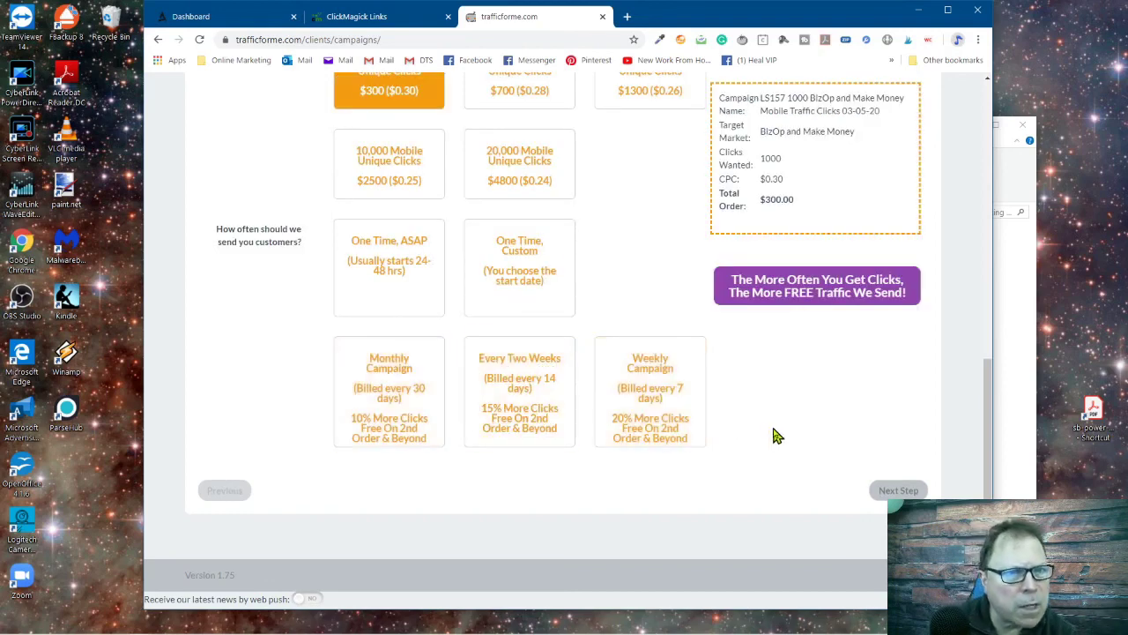
Set the campaign's delivery frequency to "One Time, ASAP", trying "One Time, Custom" in between.
{"action": "scroll", "coordinate": [753, 426], "scroll_direction": "up", "scroll_amount": 1}
{"action": "scroll", "coordinate": [754, 426], "scroll_direction": "up", "scroll_amount": 1}
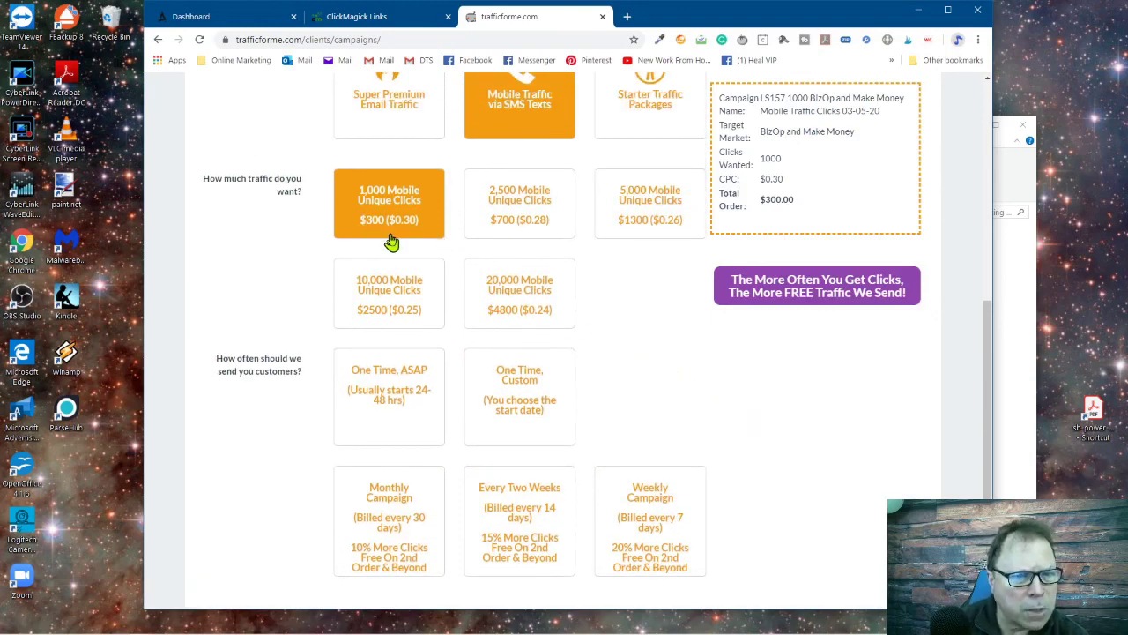
{"action": "scroll", "coordinate": [391, 243], "scroll_direction": "down", "scroll_amount": 1}
{"action": "scroll", "coordinate": [390, 243], "scroll_direction": "down", "scroll_amount": 1}
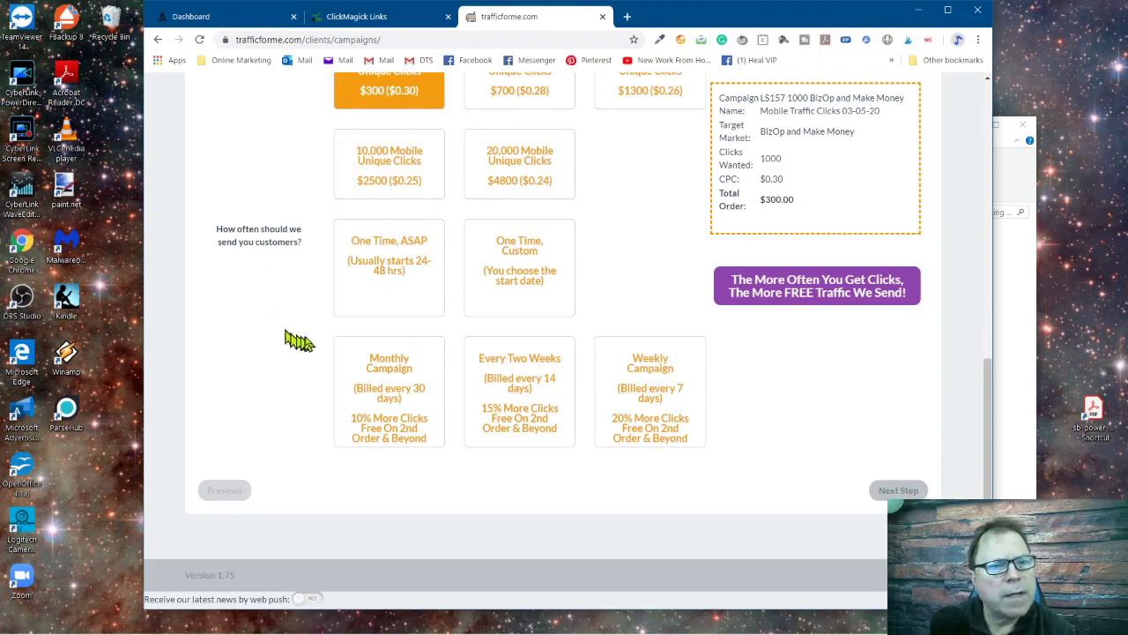
{"action": "left_click", "coordinate": [336, 314]}
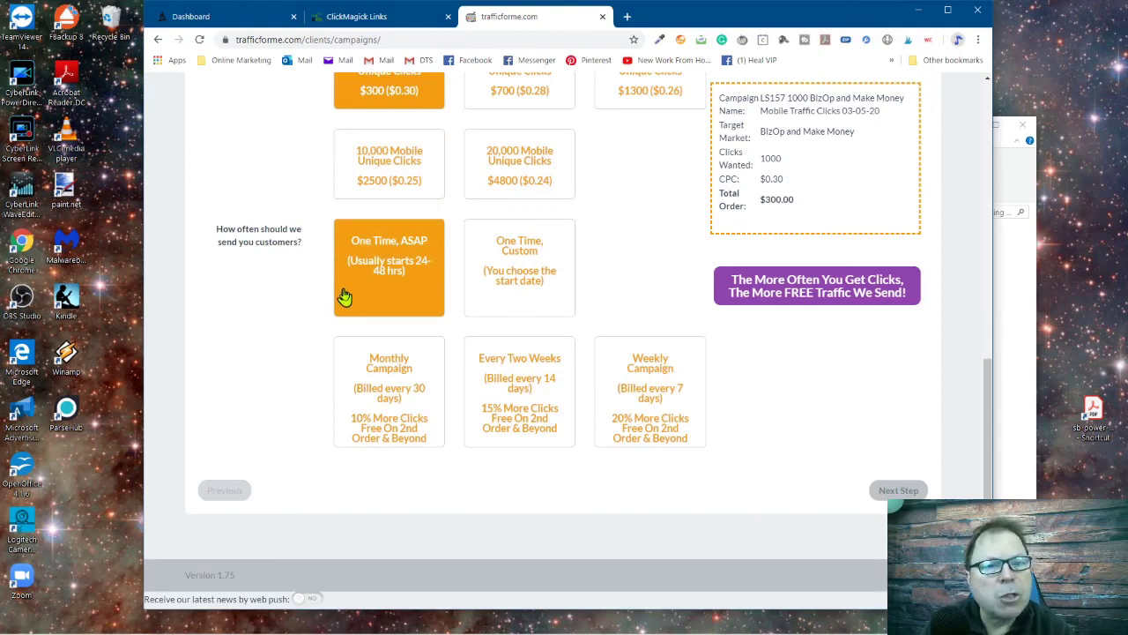
{"action": "left_click", "coordinate": [386, 308]}
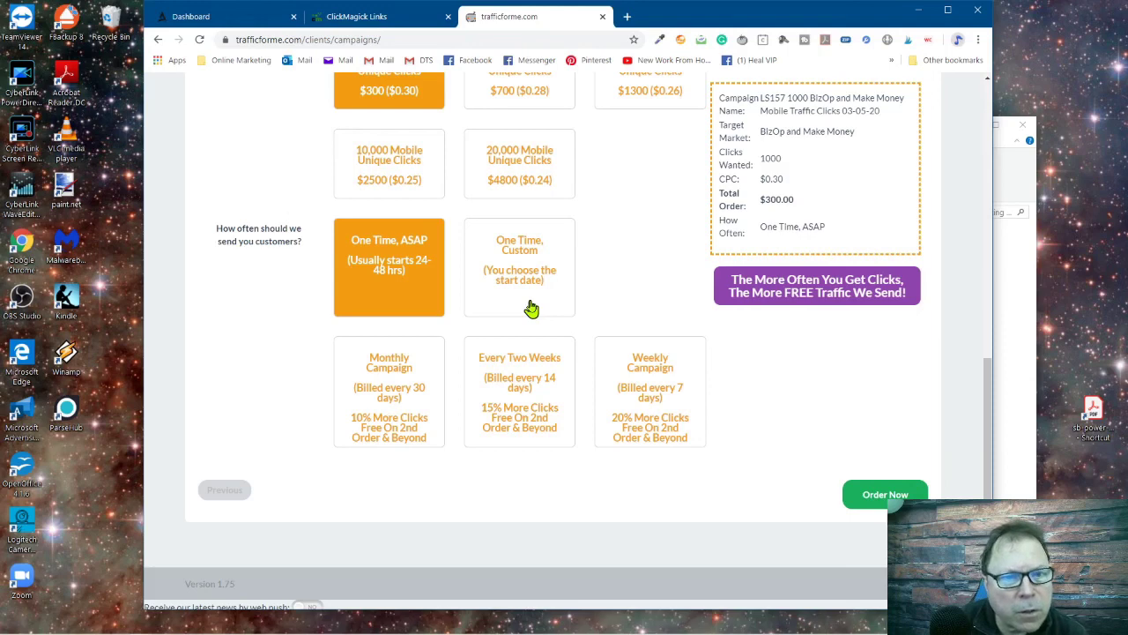
{"action": "left_click", "coordinate": [546, 264]}
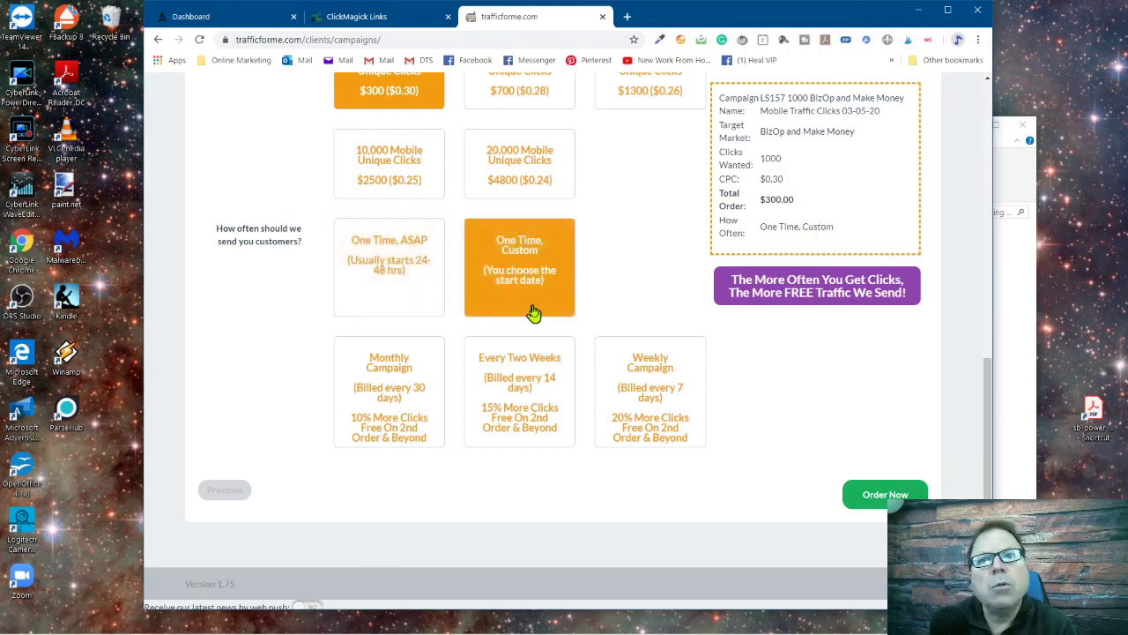
{"action": "left_click", "coordinate": [403, 298]}
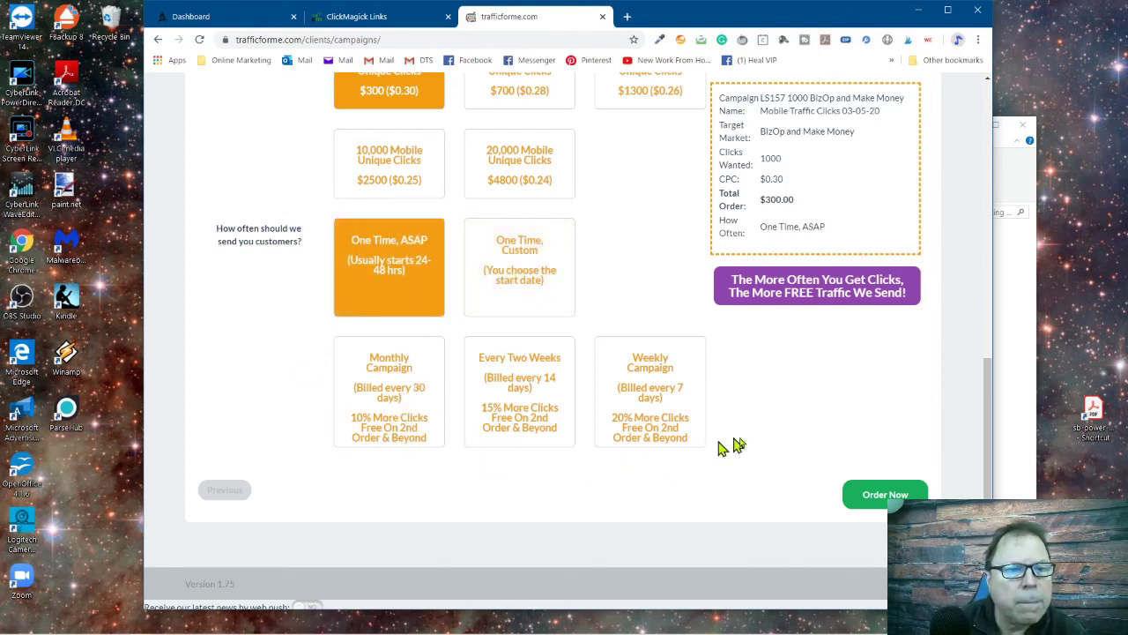
Examine the campaign name in the order summary and the list of available target markets.
{"action": "scroll", "coordinate": [780, 429], "scroll_direction": "up", "scroll_amount": 2}
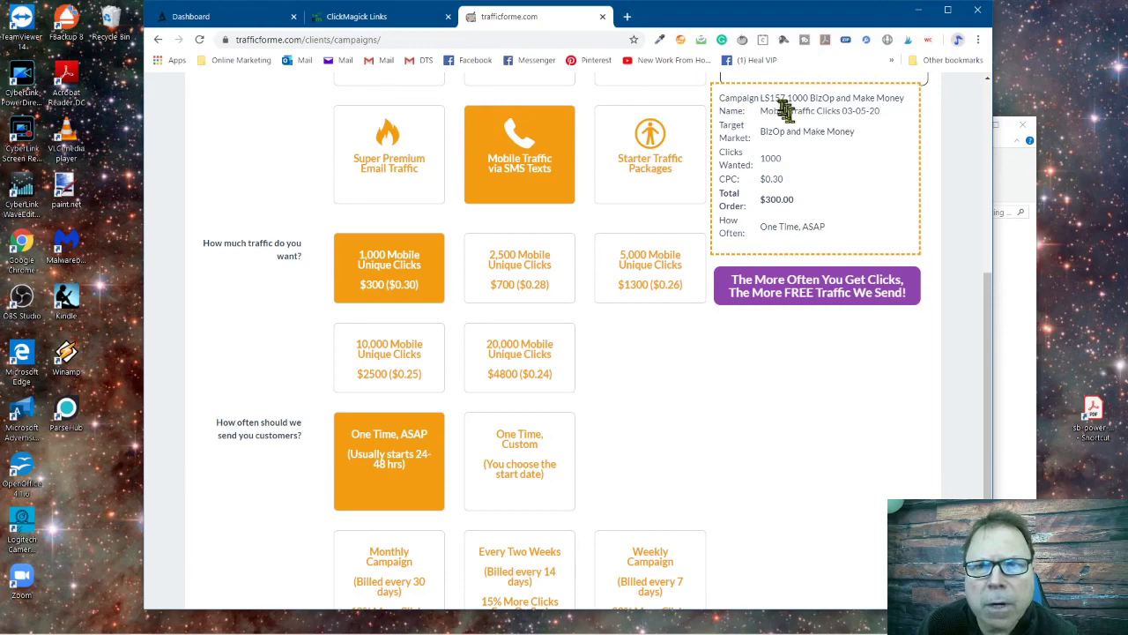
{"action": "left_click_drag", "start_coordinate": [780, 98], "coordinate": [889, 98]}
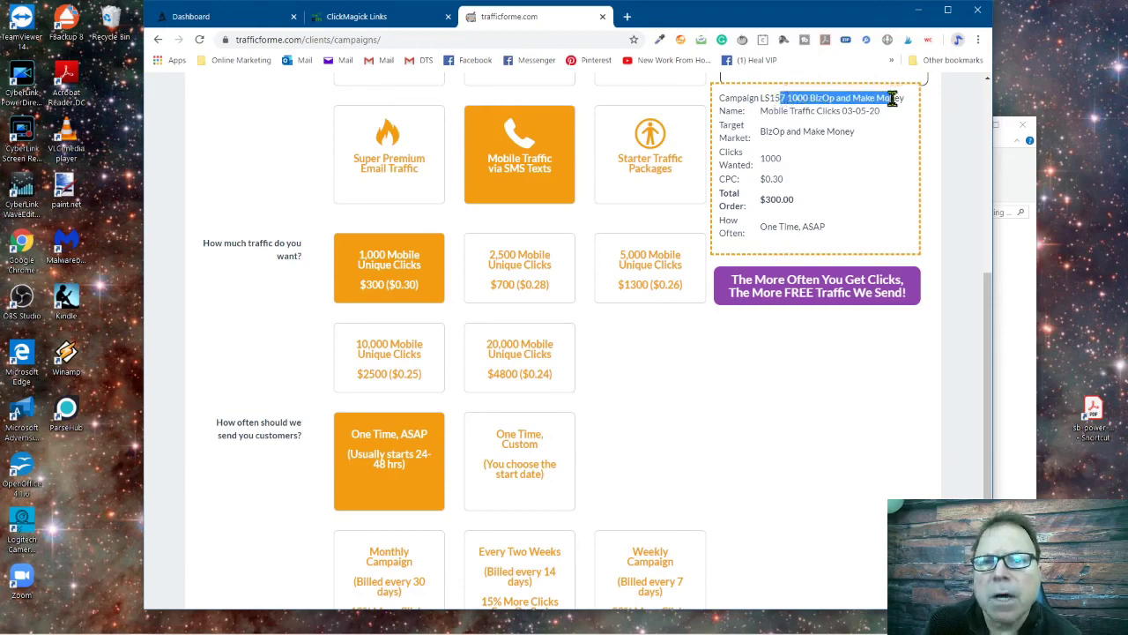
{"action": "scroll", "coordinate": [589, 233], "scroll_direction": "up", "scroll_amount": 3}
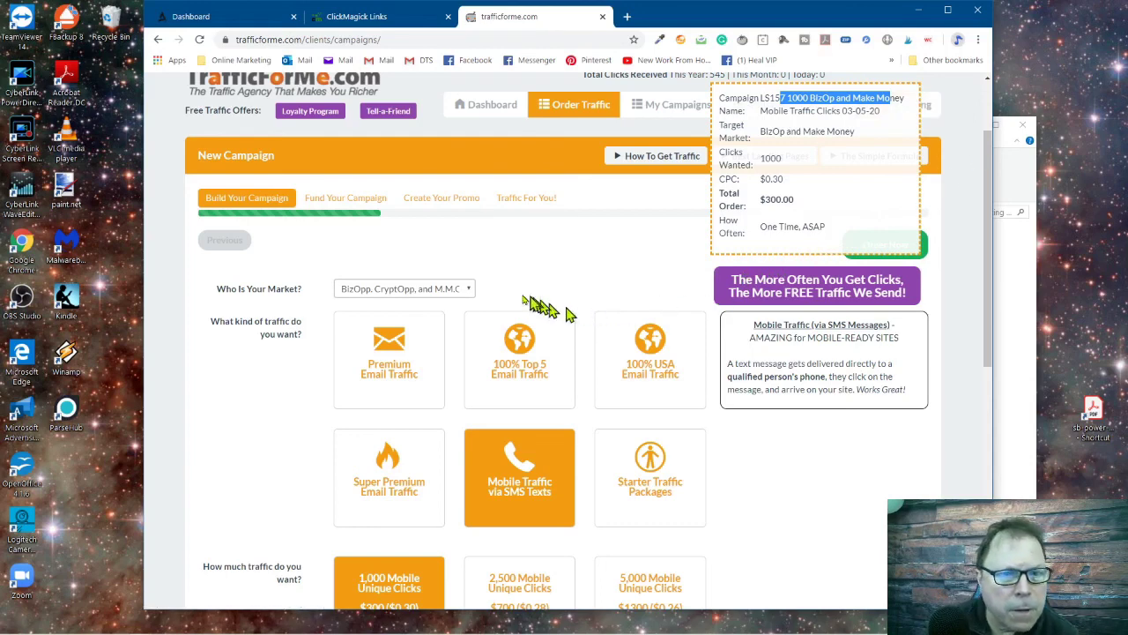
{"action": "left_click", "coordinate": [468, 294]}
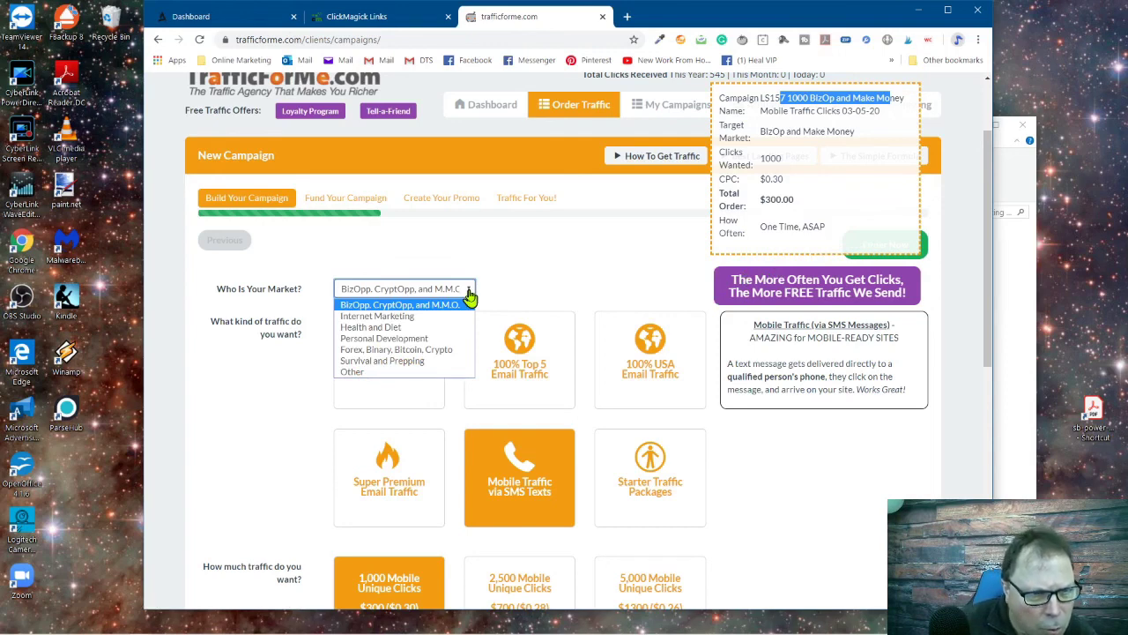
{"action": "left_click", "coordinate": [568, 271]}
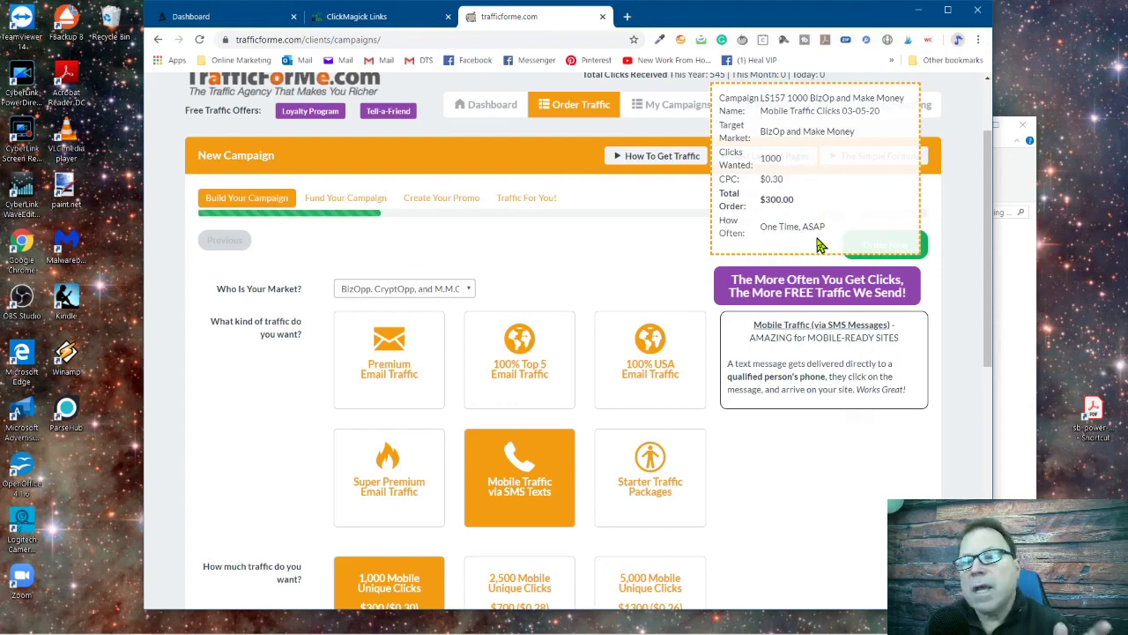
Review the new campaign's market, traffic type, click package and delivery frequency before ordering.
{"action": "scroll", "coordinate": [899, 238], "scroll_direction": "down", "scroll_amount": 1}
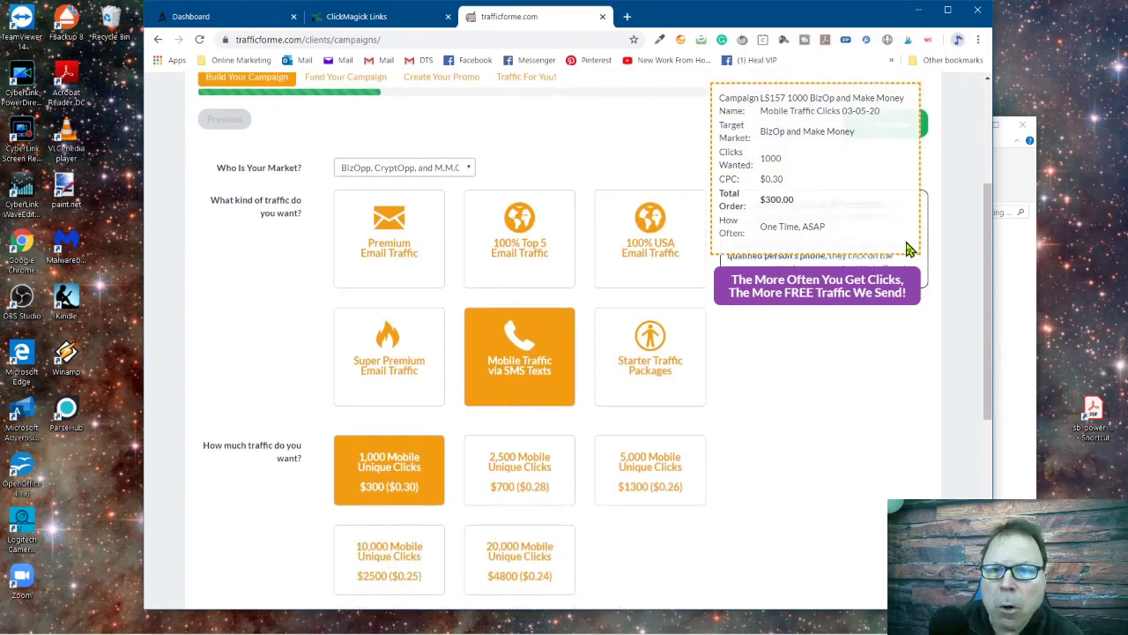
{"action": "scroll", "coordinate": [917, 251], "scroll_direction": "up", "scroll_amount": 1}
{"action": "scroll", "coordinate": [914, 352], "scroll_direction": "down", "scroll_amount": 1}
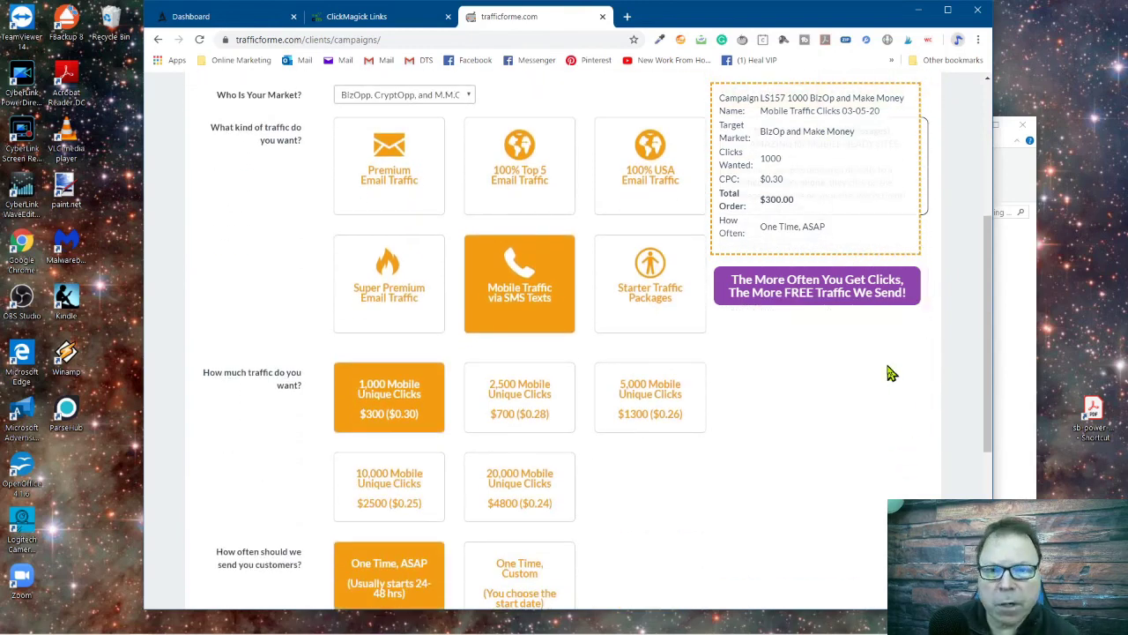
{"action": "scroll", "coordinate": [890, 373], "scroll_direction": "down", "scroll_amount": 3}
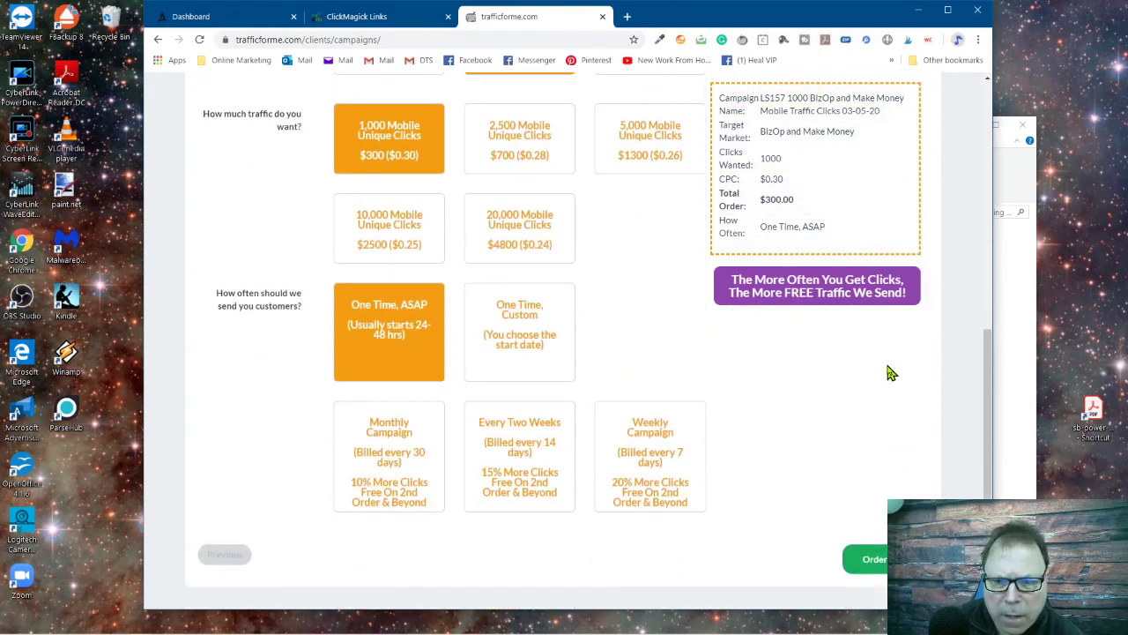
{"action": "scroll", "coordinate": [888, 373], "scroll_direction": "up", "scroll_amount": 4}
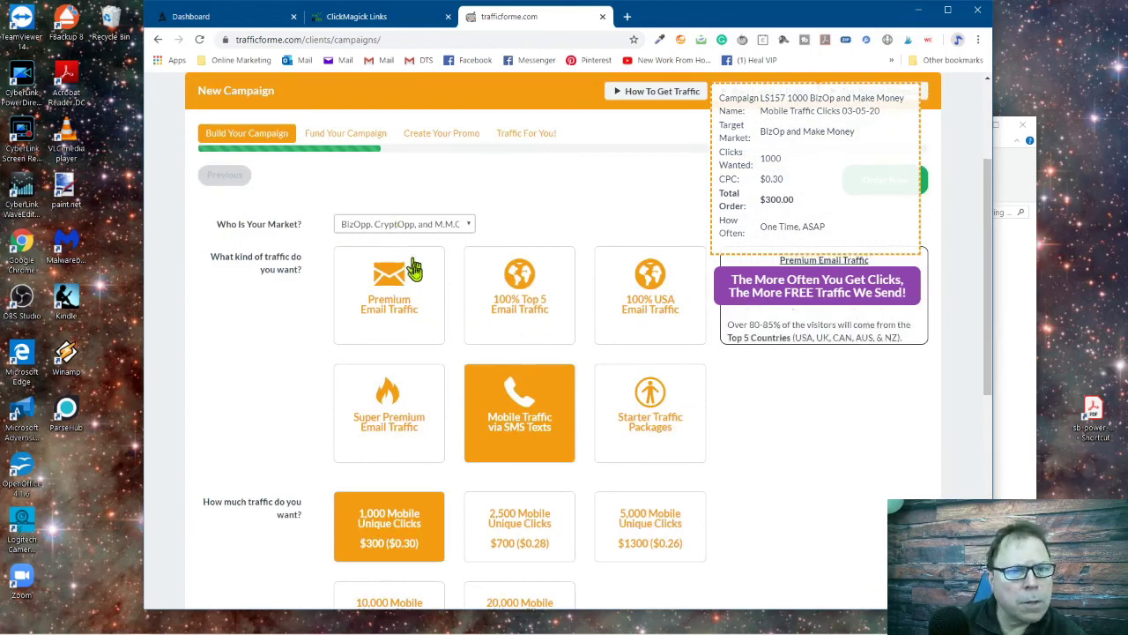
{"action": "scroll", "coordinate": [467, 308], "scroll_direction": "down", "scroll_amount": 1}
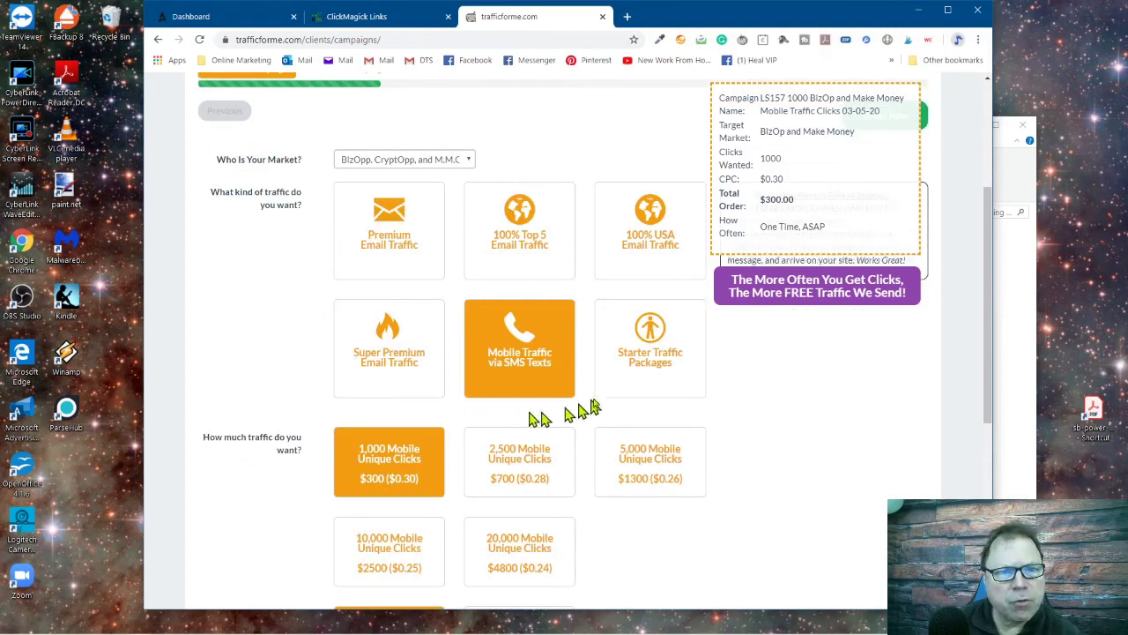
{"action": "scroll", "coordinate": [766, 378], "scroll_direction": "down", "scroll_amount": 3}
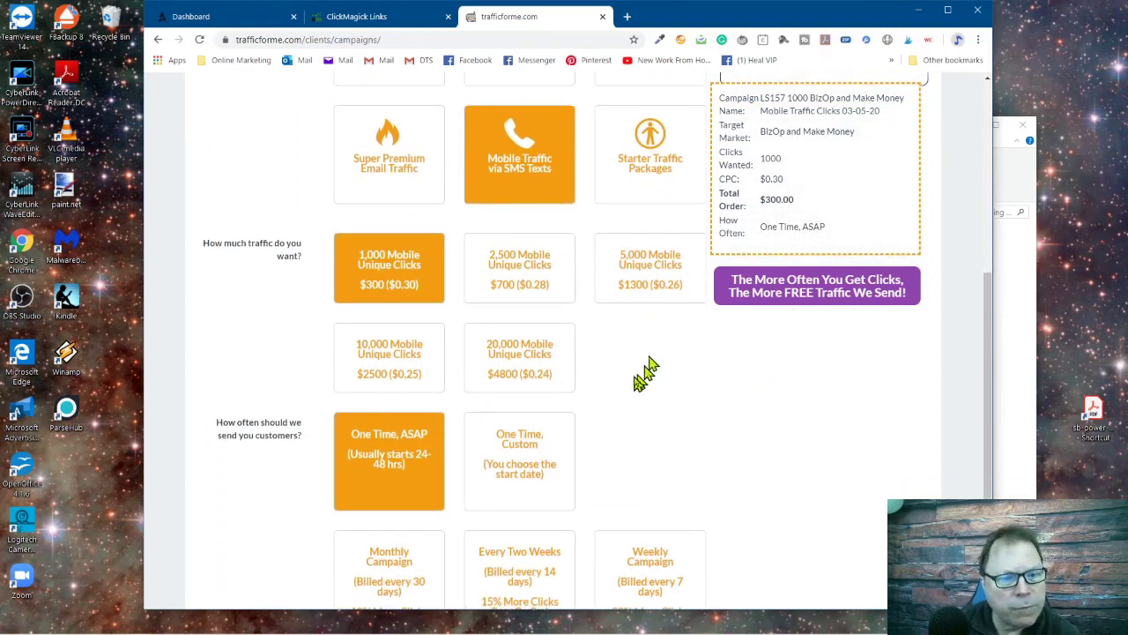
{"action": "scroll", "coordinate": [647, 372], "scroll_direction": "down", "scroll_amount": 3}
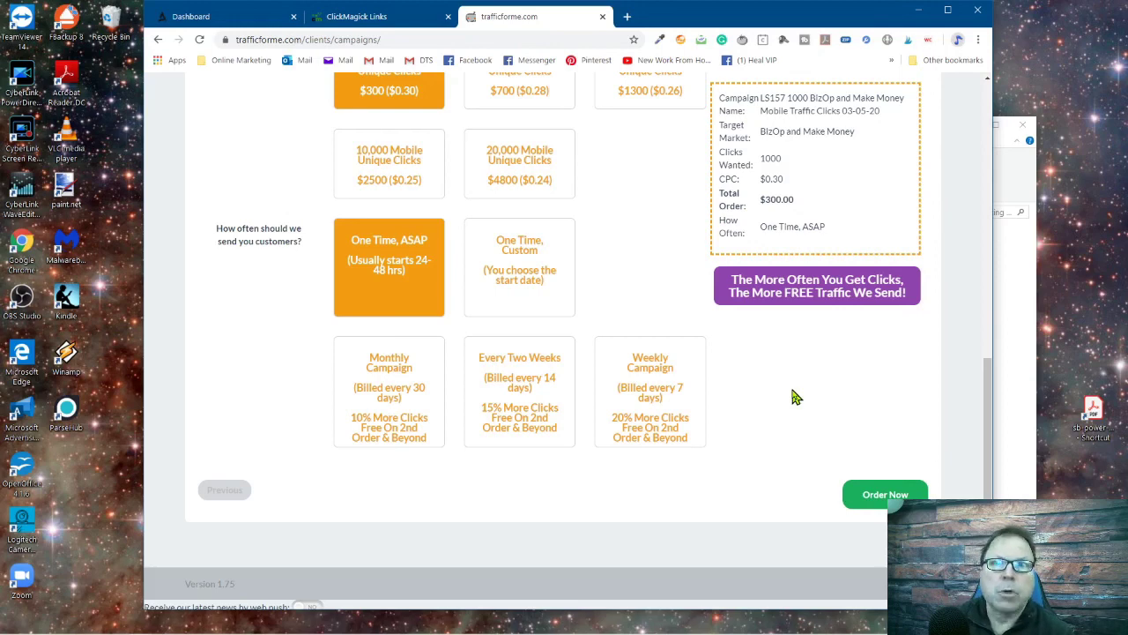
{"action": "scroll", "coordinate": [574, 227], "scroll_direction": "up", "scroll_amount": 2}
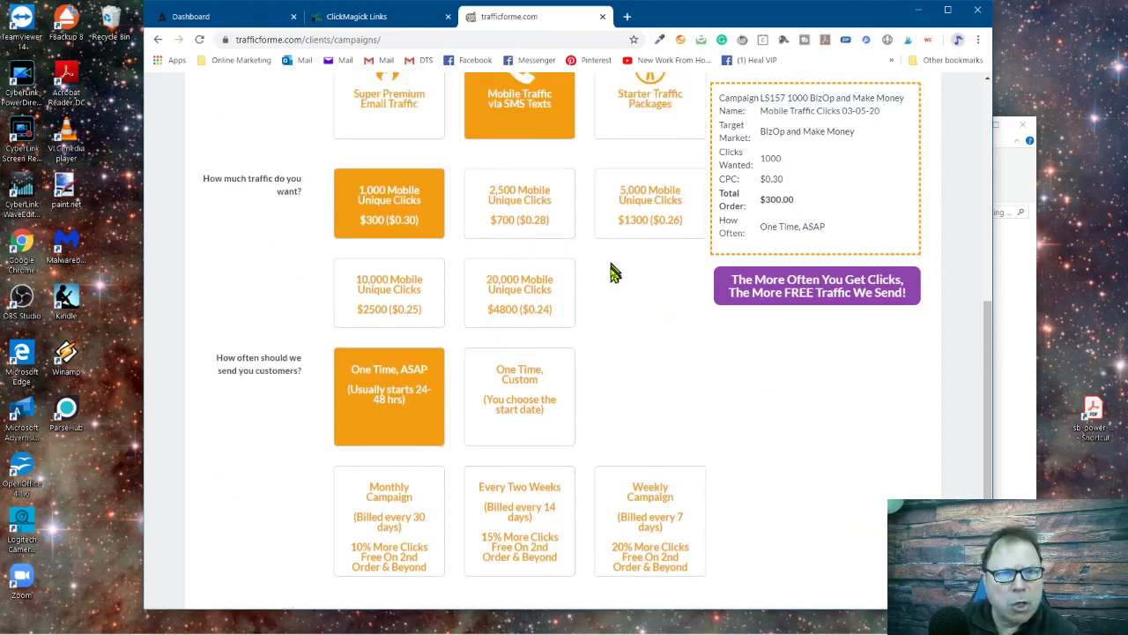
{"action": "scroll", "coordinate": [635, 314], "scroll_direction": "down", "scroll_amount": 2}
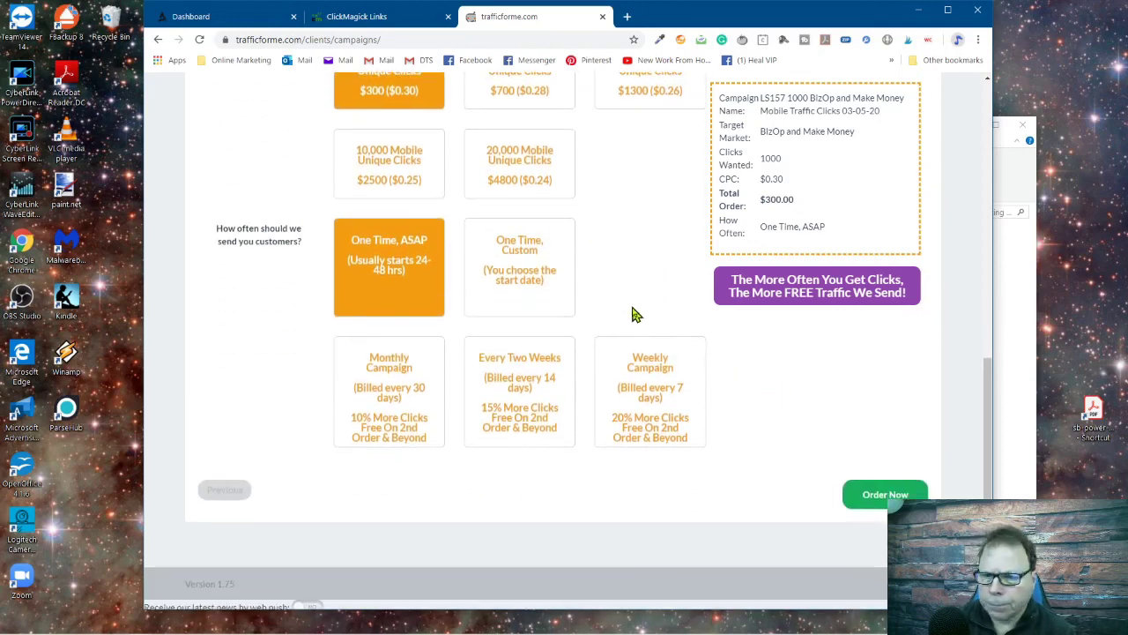
Place the order for the configured campaign and review its insertion order and payment options.
{"action": "left_click", "coordinate": [885, 486]}
{"action": "scroll", "coordinate": [520, 291], "scroll_direction": "down", "scroll_amount": 2}
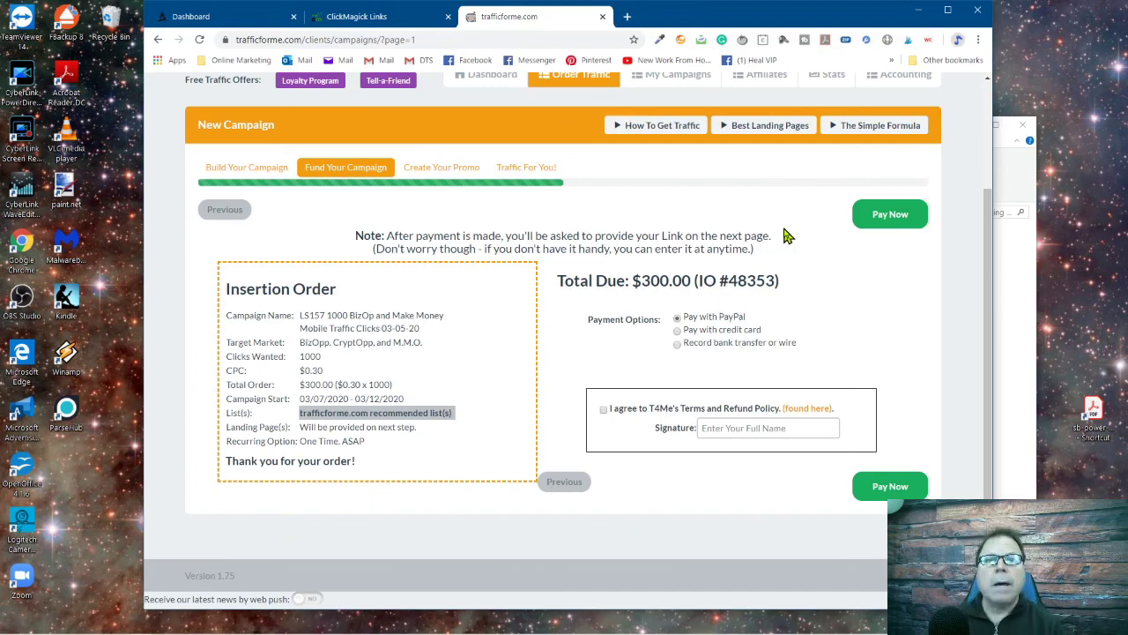
{"action": "scroll", "coordinate": [780, 231], "scroll_direction": "up", "scroll_amount": 3}
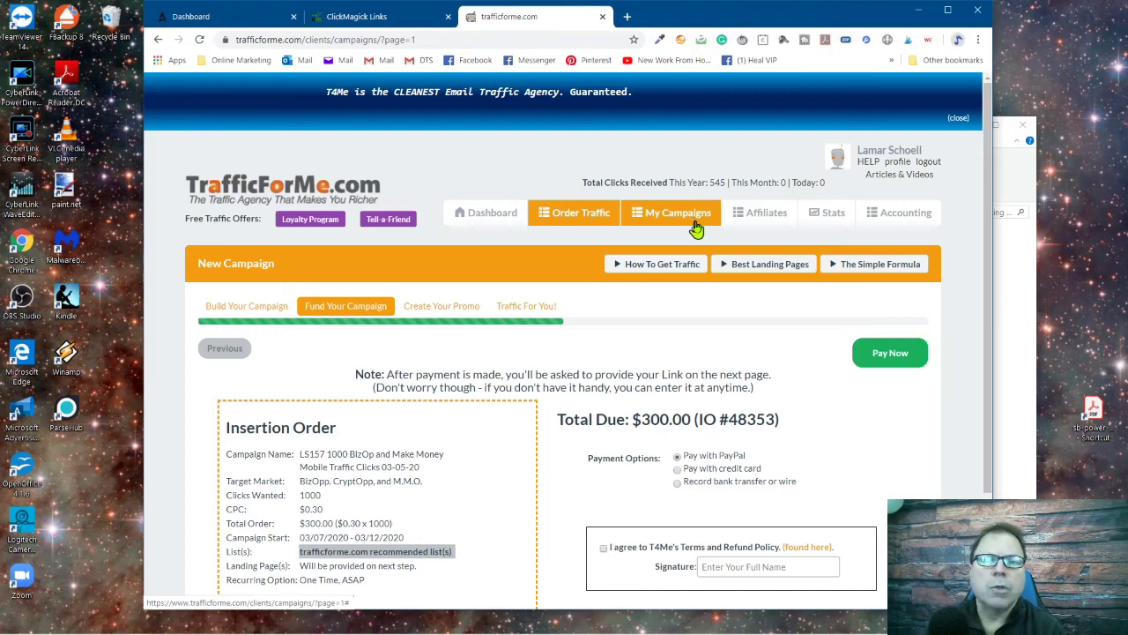
{"action": "scroll", "coordinate": [630, 309], "scroll_direction": "down", "scroll_amount": 2}
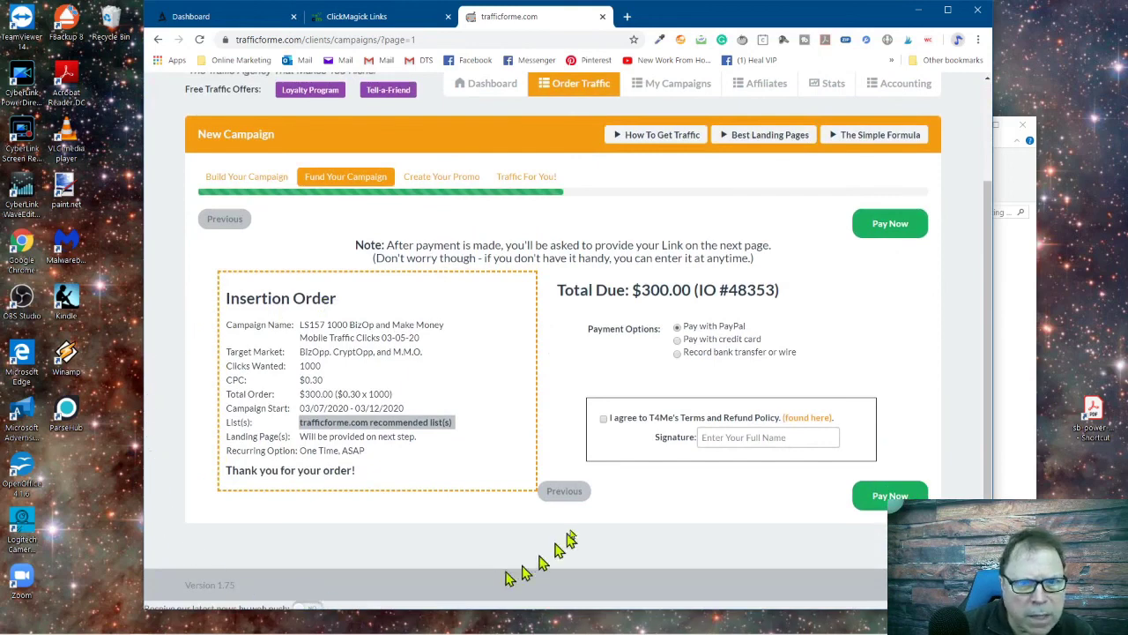
Choose PayPal as the payment option, accept the Terms and Refund Policy, and sign with the customer's full name.
{"action": "left_click", "coordinate": [677, 327]}
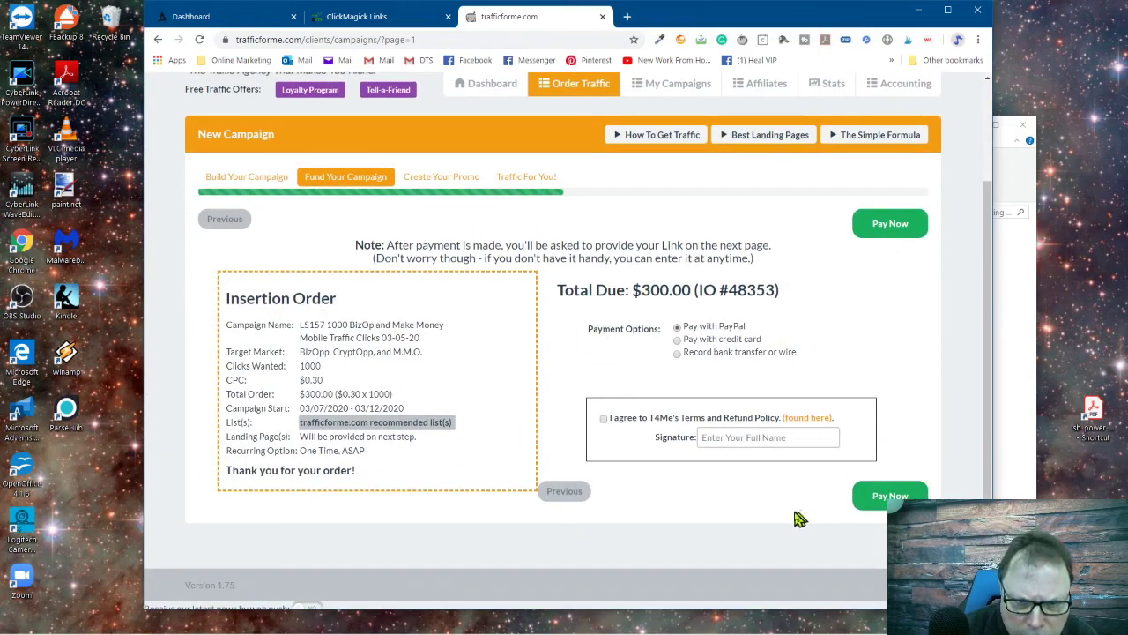
{"action": "left_click", "coordinate": [603, 421]}
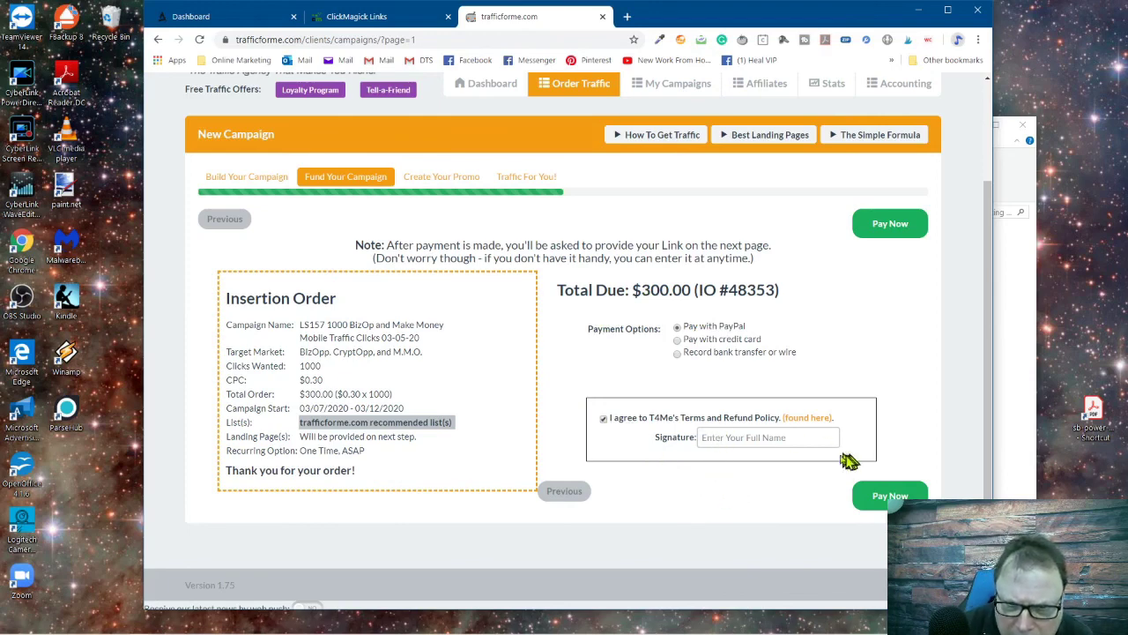
{"action": "left_click", "coordinate": [751, 438]}
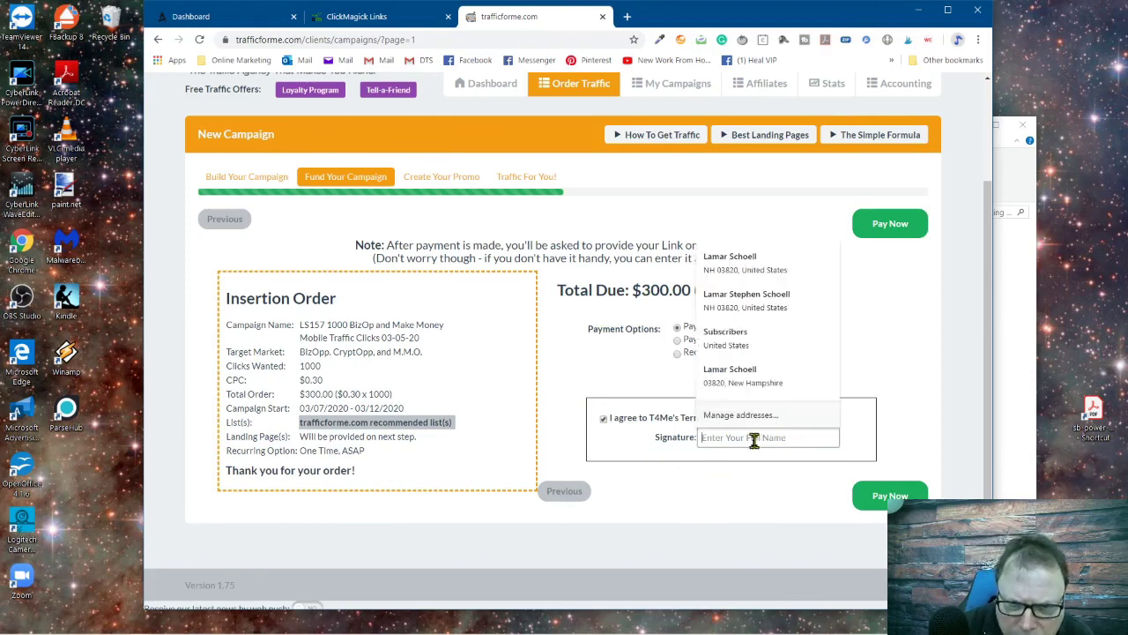
{"action": "left_click", "coordinate": [744, 262]}
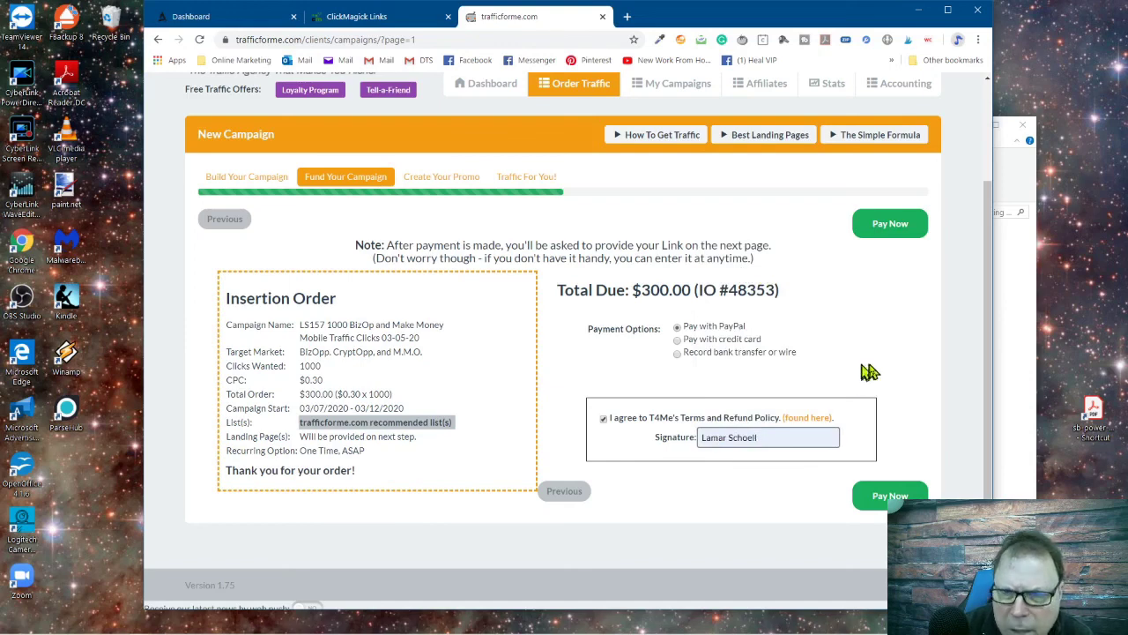
Pay the $300.00 order through PayPal using the account balance.
{"action": "left_click", "coordinate": [895, 235]}
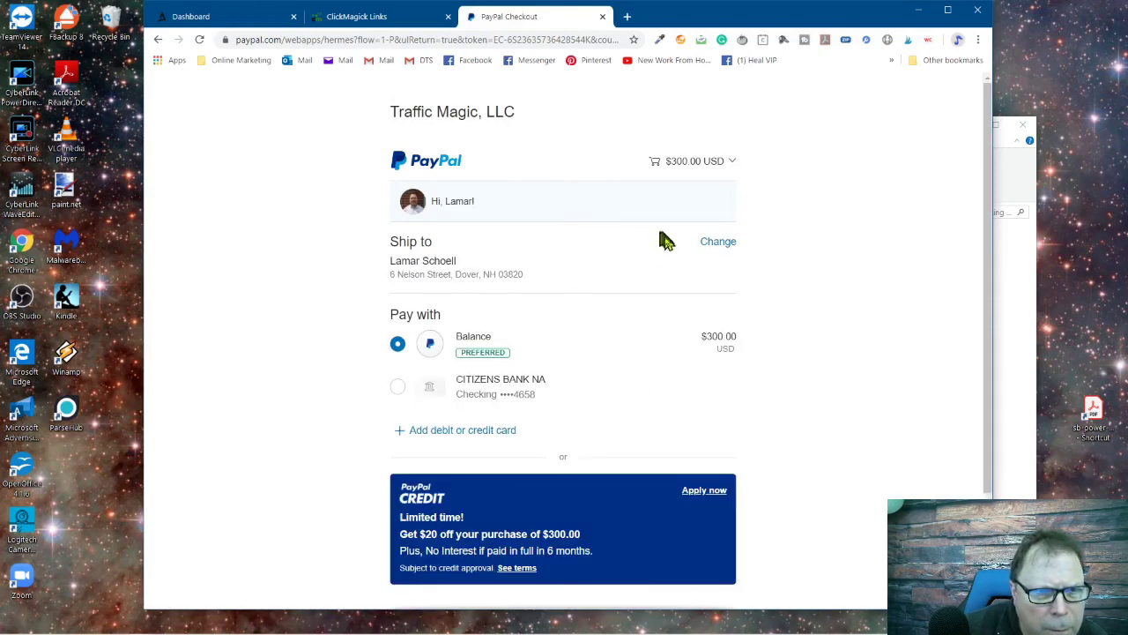
{"action": "scroll", "coordinate": [589, 433], "scroll_direction": "down", "scroll_amount": 2}
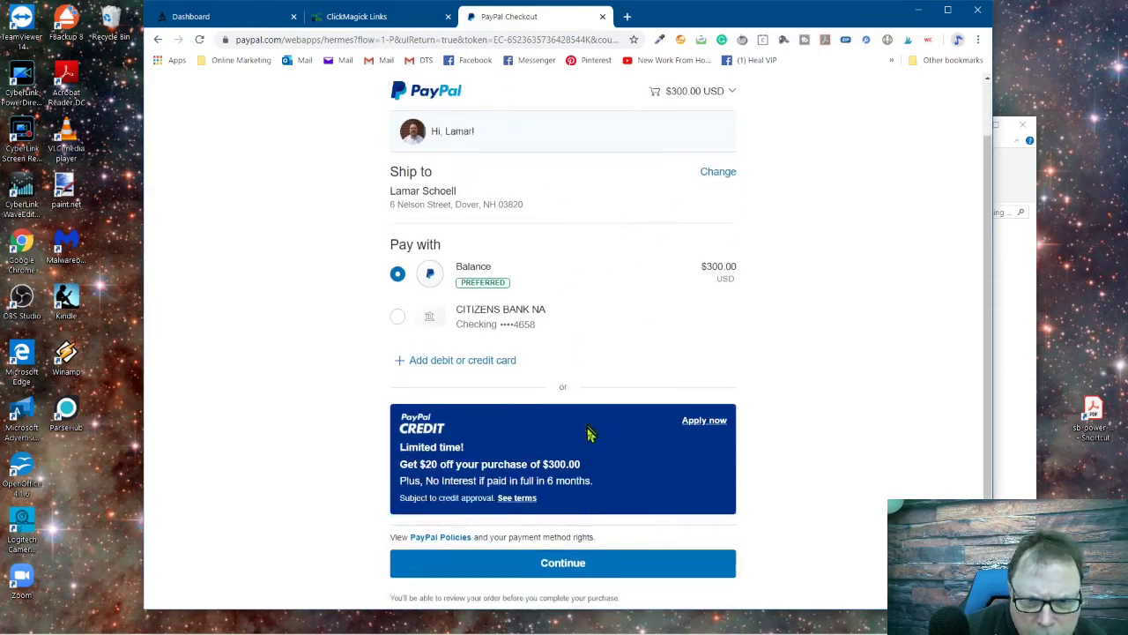
{"action": "left_click", "coordinate": [603, 498]}
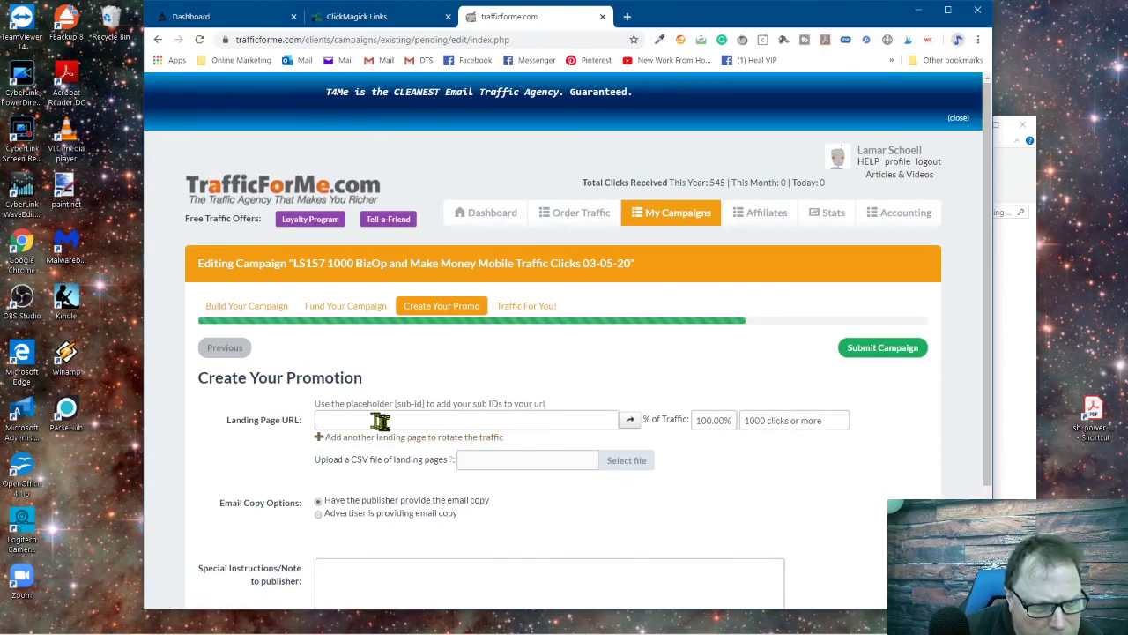
Copy the "Traffic4Me 500 Heal Bullet 03-05" tracking link from ClickMagick and return to the TrafficForMe promotion form.
{"action": "scroll", "coordinate": [420, 420], "scroll_direction": "down", "scroll_amount": 3}
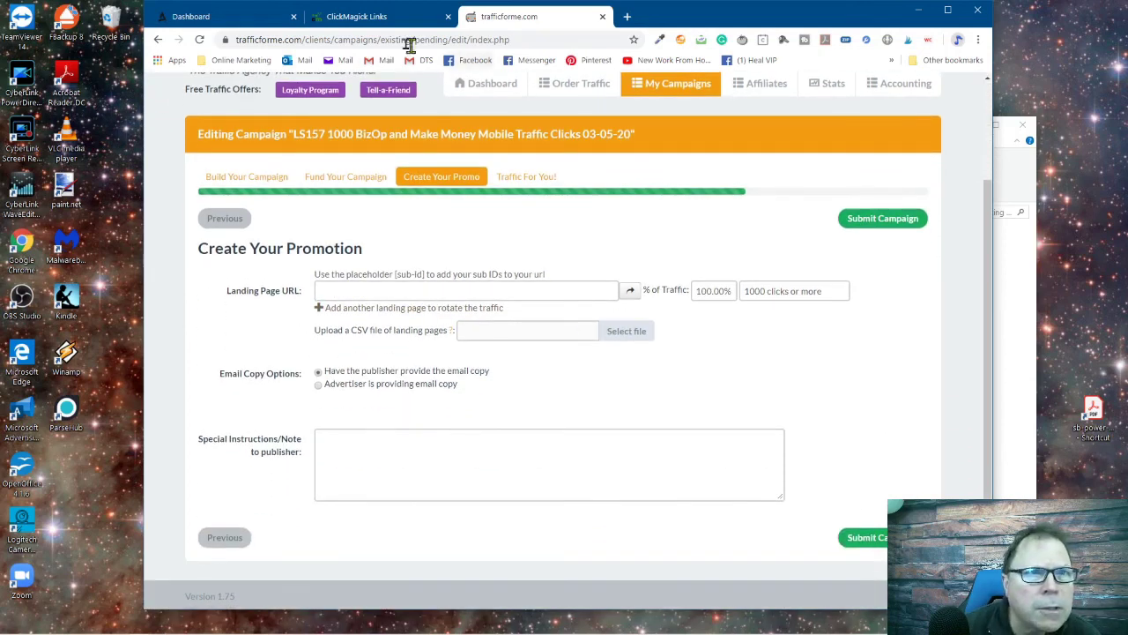
{"action": "left_click", "coordinate": [369, 19]}
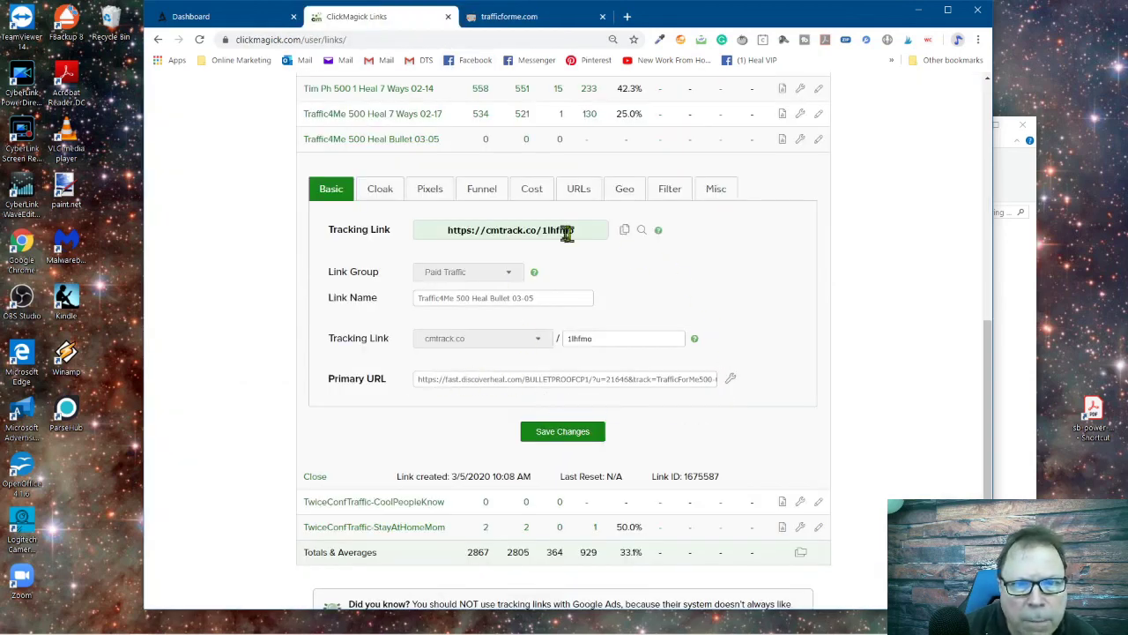
{"action": "left_click_drag", "start_coordinate": [445, 229], "coordinate": [595, 248]}
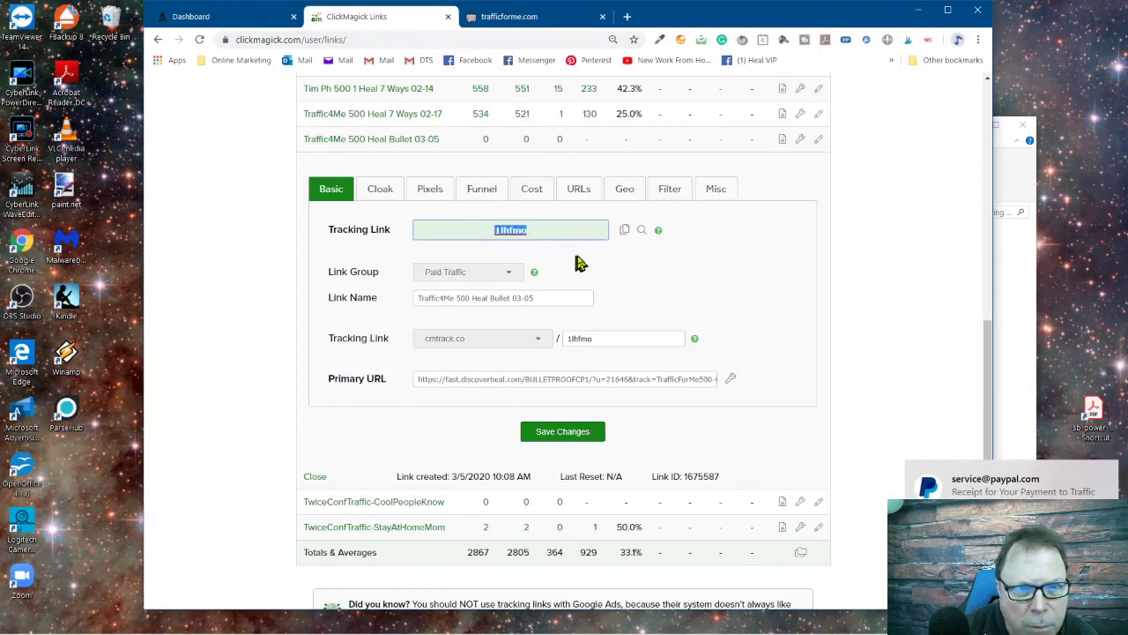
{"action": "left_click", "coordinate": [625, 230]}
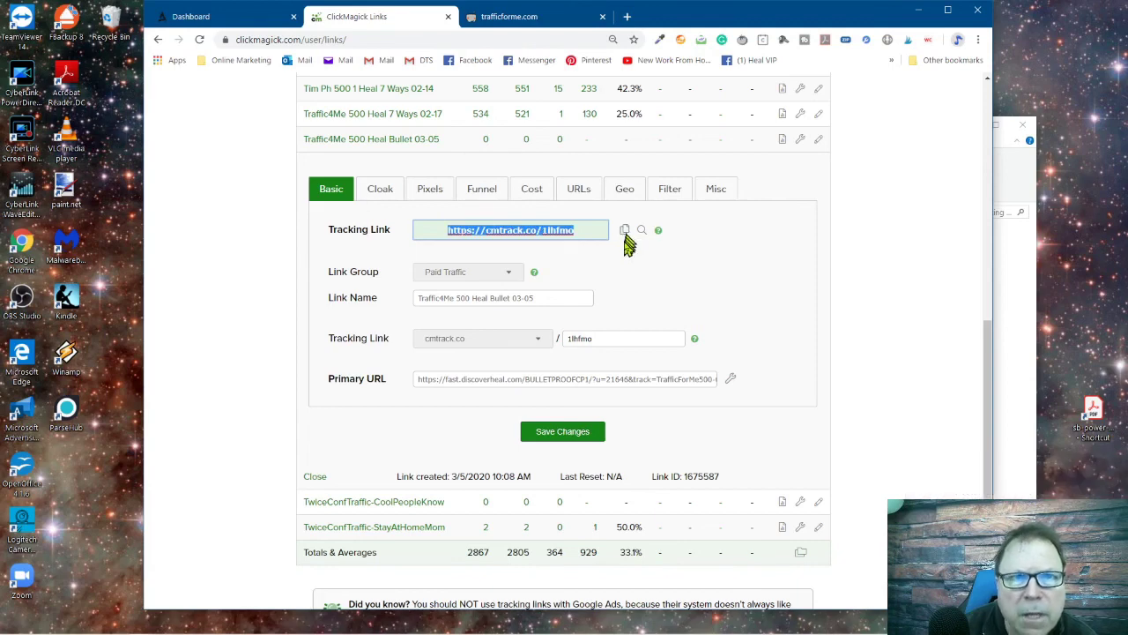
{"action": "left_click", "coordinate": [520, 17]}
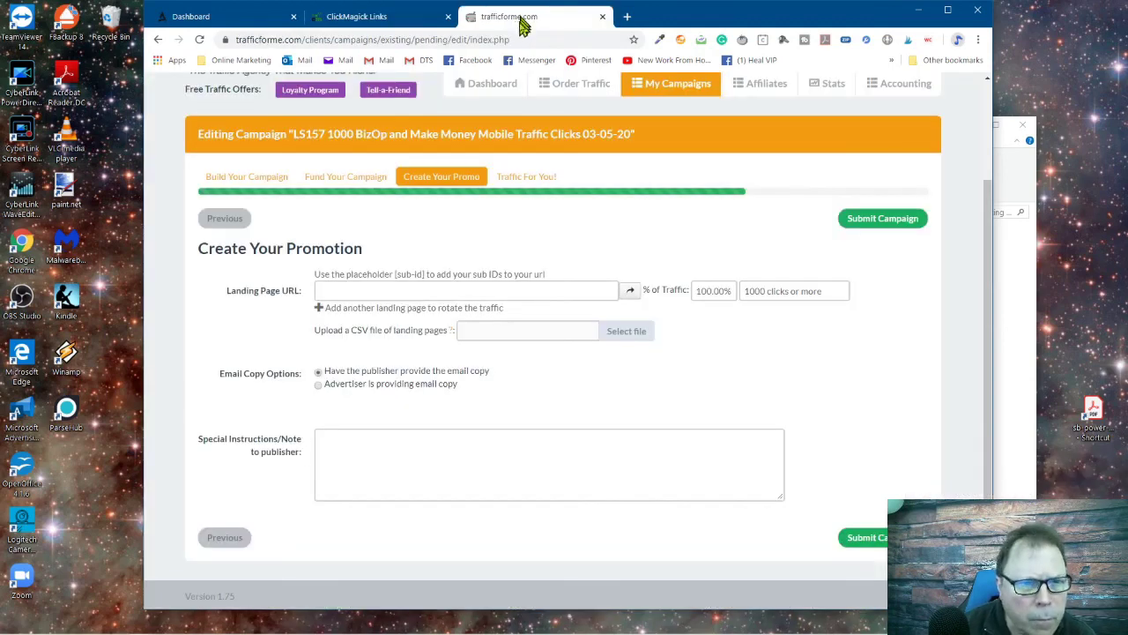
Set the promotion's landing page URL to the copied cmtrack.co tracking link, replacing the whole placeholder so no stray slashes remain.
{"action": "left_click", "coordinate": [331, 291]}
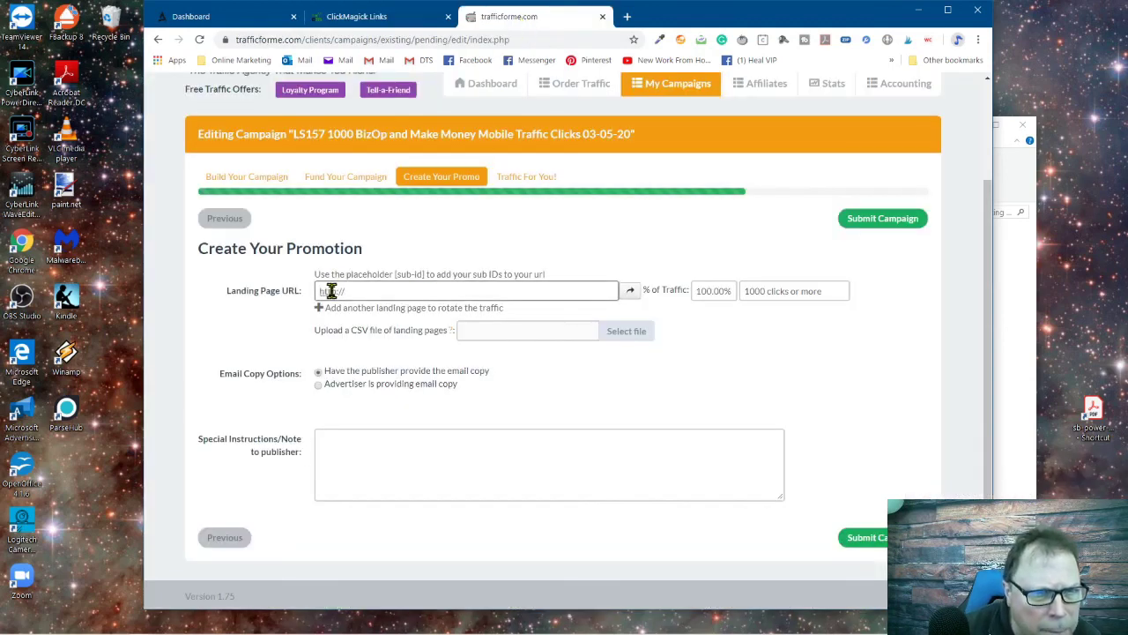
{"action": "right_click", "coordinate": [332, 293]}
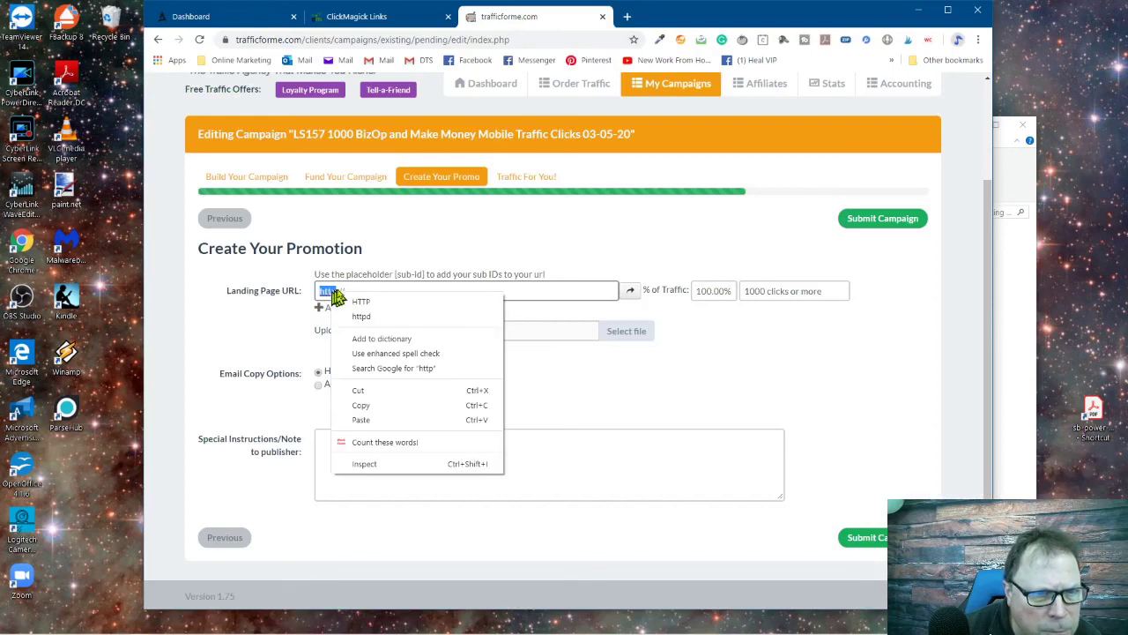
{"action": "left_click", "coordinate": [370, 420]}
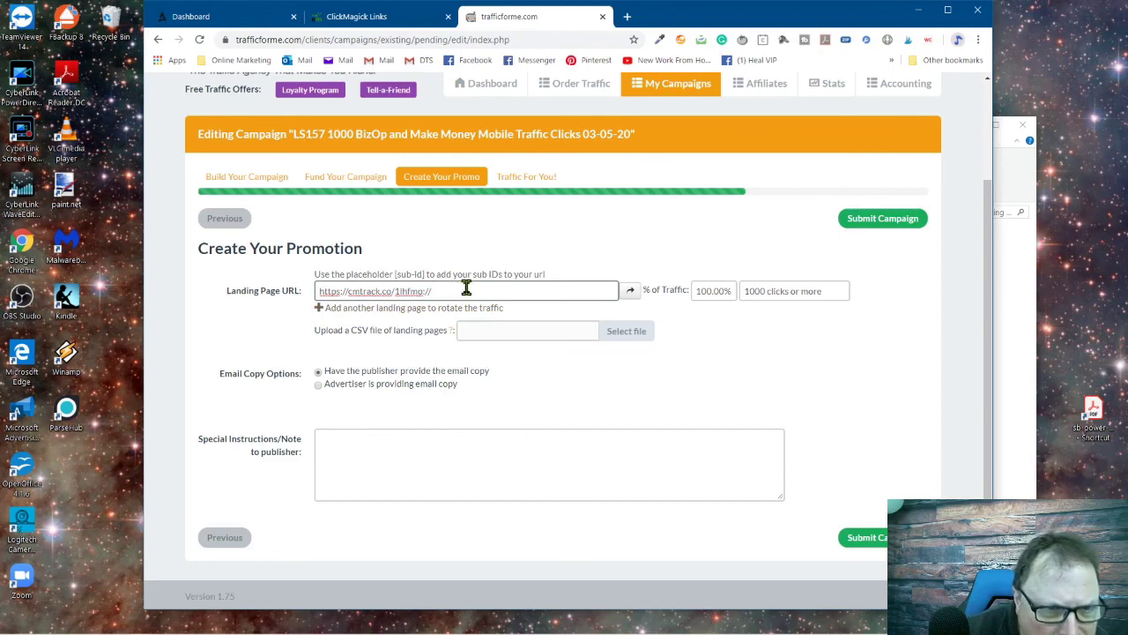
{"action": "left_click_drag", "start_coordinate": [467, 287], "coordinate": [228, 284]}
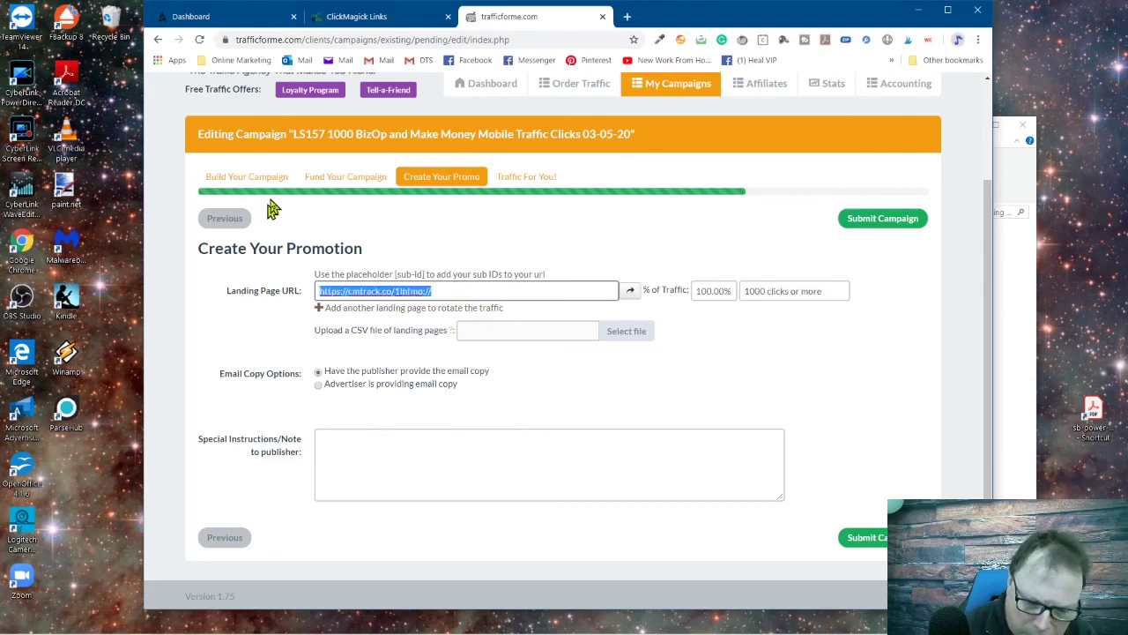
{"action": "key", "text": "BackSpace"}
{"action": "key", "text": "ctrl+v"}
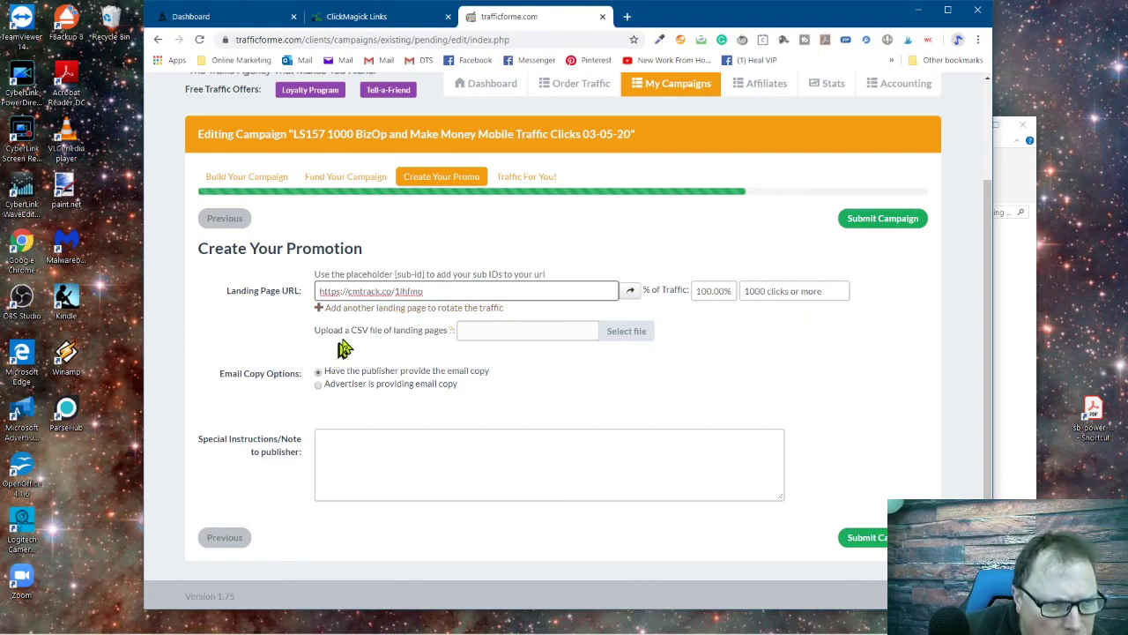
Submit the campaign with the publisher providing the email copy and no special instructions.
{"action": "scroll", "coordinate": [346, 346], "scroll_direction": "down", "scroll_amount": 1}
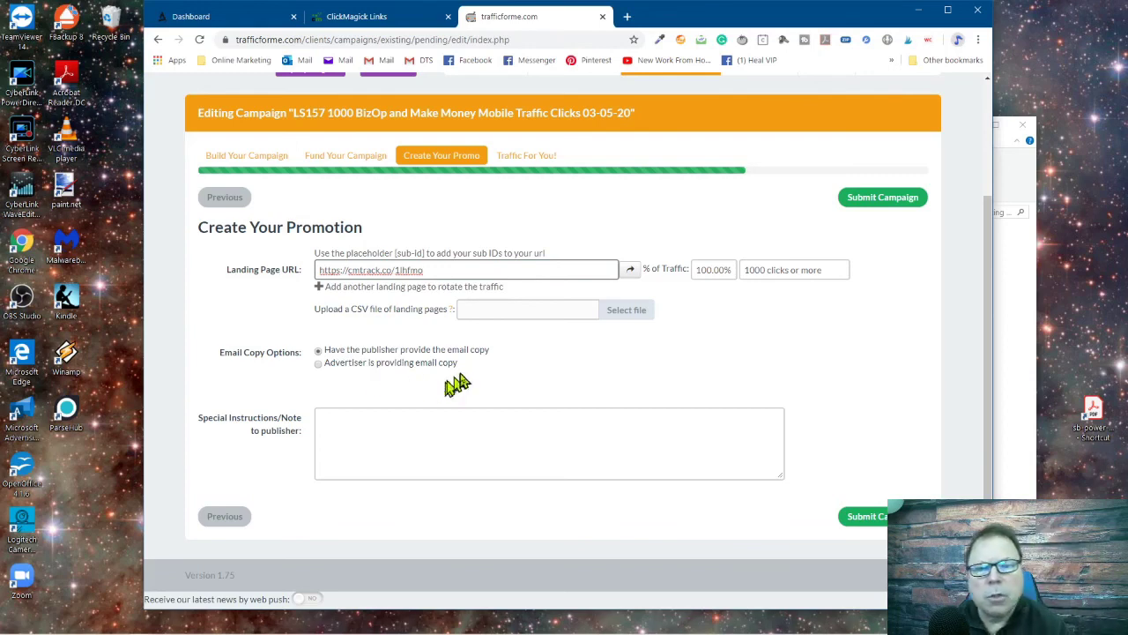
{"action": "left_click", "coordinate": [370, 362]}
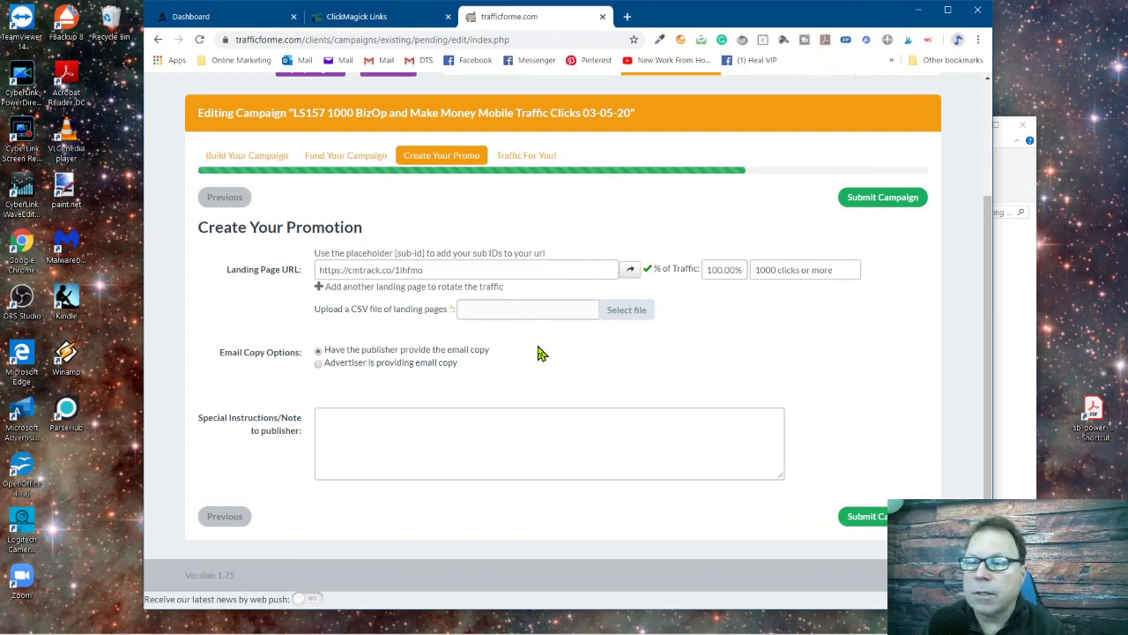
{"action": "left_click", "coordinate": [869, 516]}
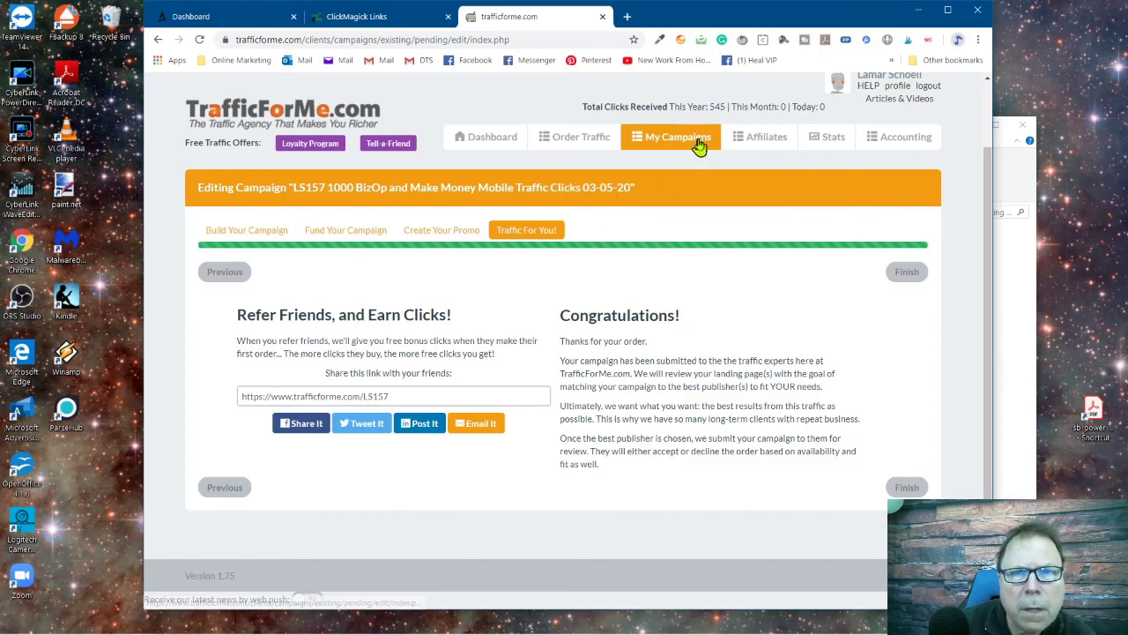
Cancel the unpaid duplicate "LS157 1000 BizOp and Make Money Mobile Traffic Clicks 03-05-20" campaign among the pending campaigns.
{"action": "mouse_move", "coordinate": [697, 145]}
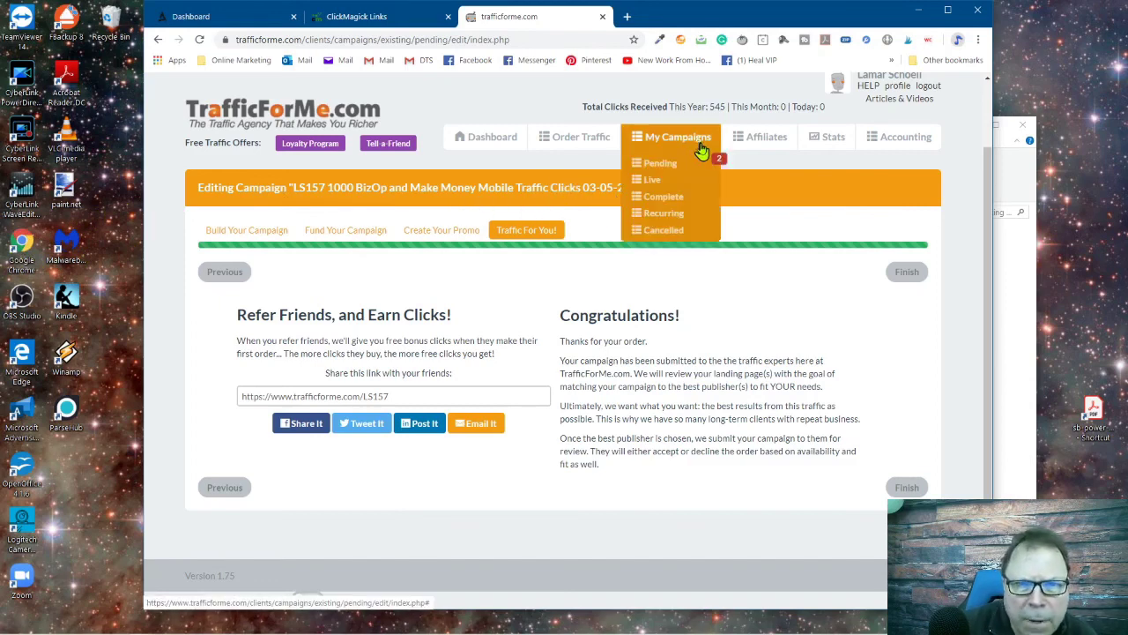
{"action": "left_click", "coordinate": [684, 164]}
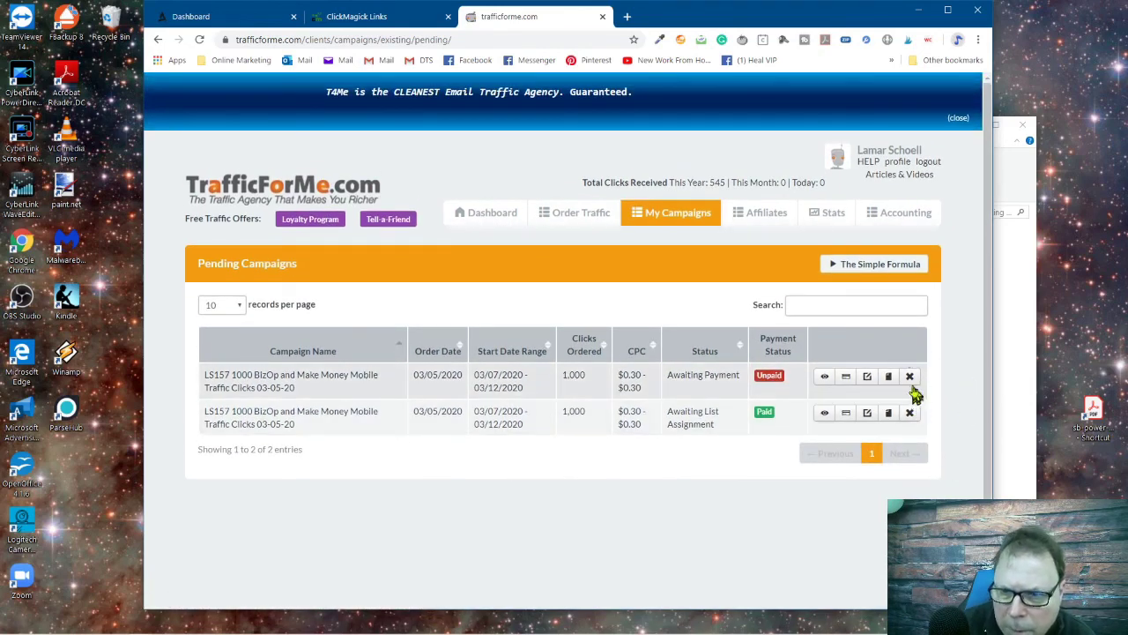
{"action": "left_click", "coordinate": [913, 377]}
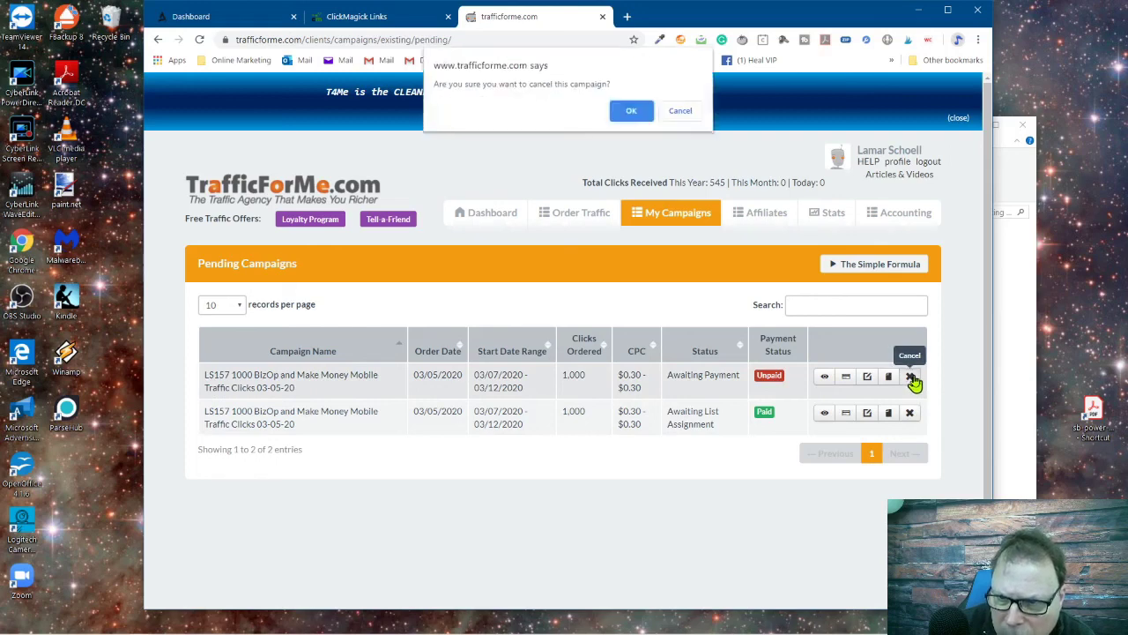
{"action": "left_click", "coordinate": [634, 112]}
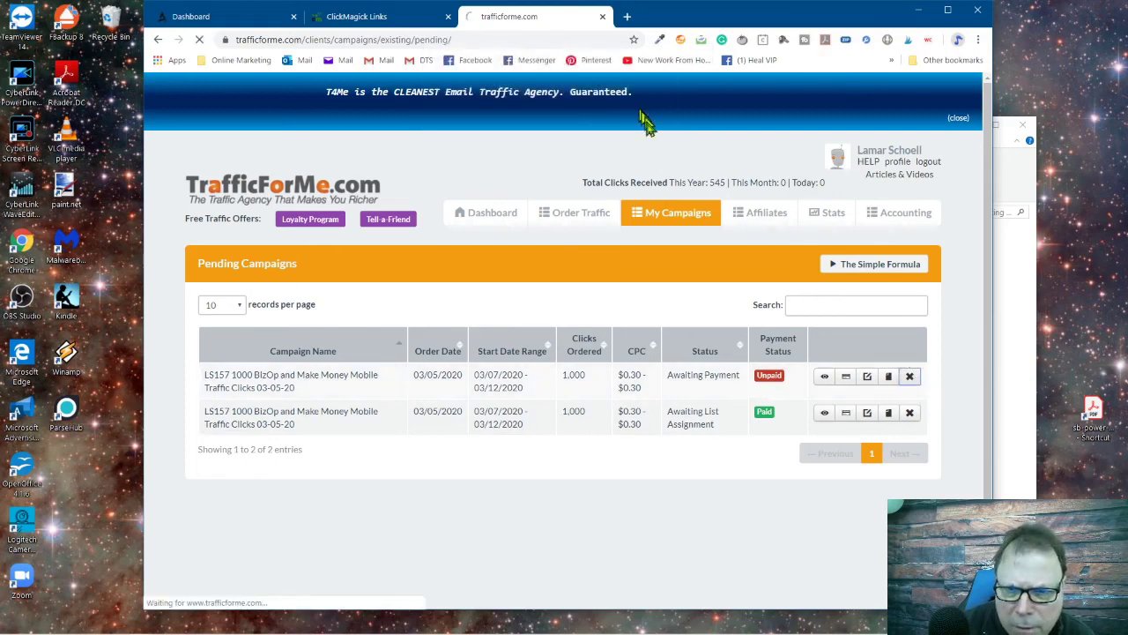